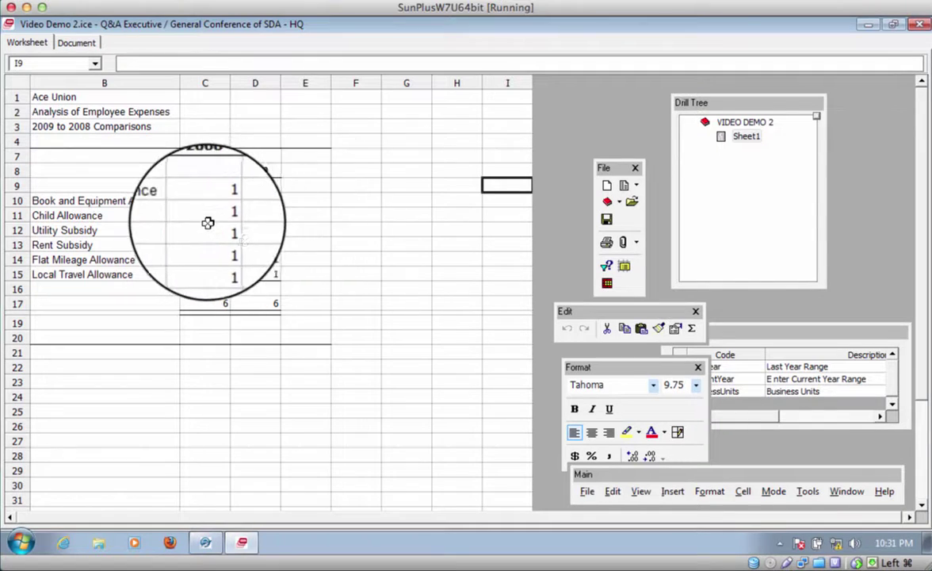
Step: Enter the formula =D10-C10 in cell E10 to calculate the 2009 minus 2008 difference for Book and Equipment Allowance
{"action": "left_click", "coordinate": [308, 182]}
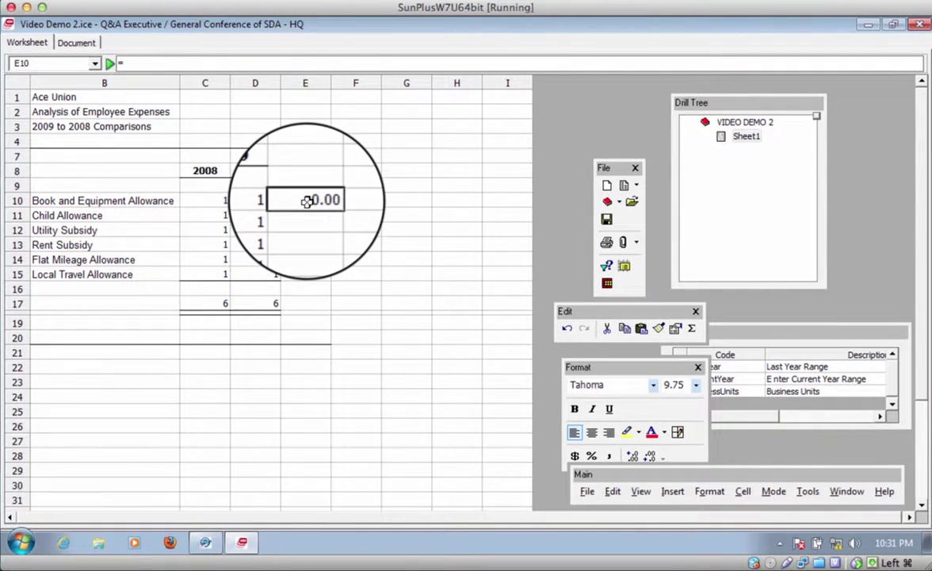
{"action": "left_click", "coordinate": [258, 202]}
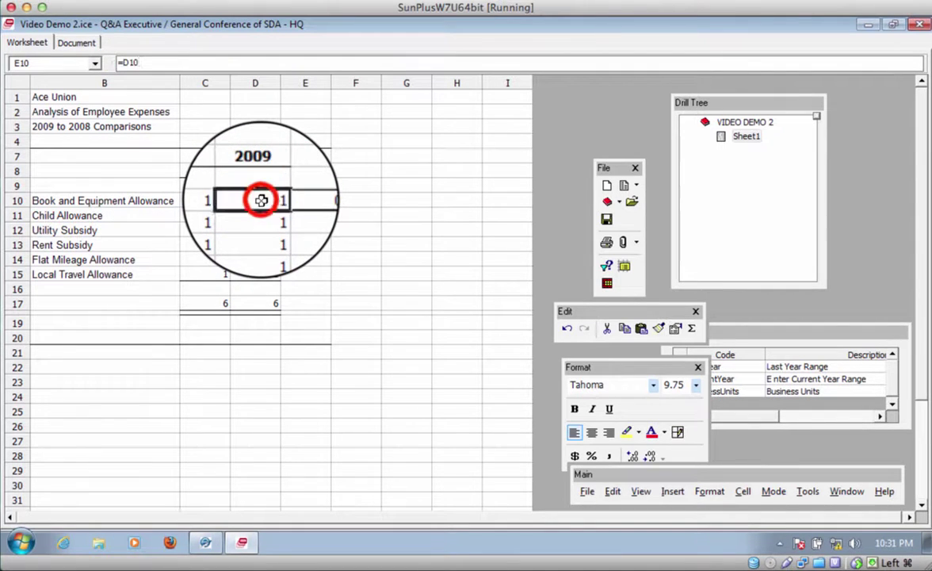
{"action": "type", "text": "-"}
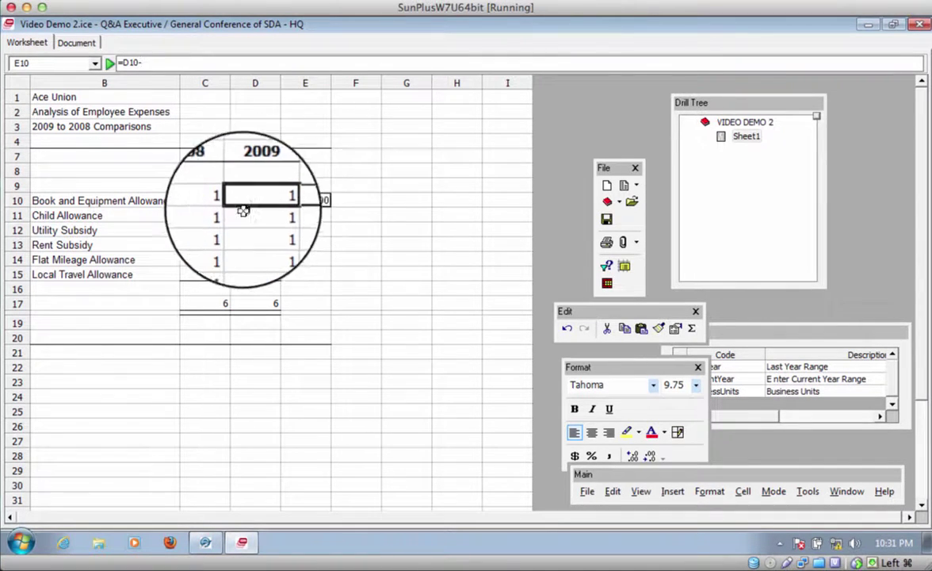
{"action": "left_click", "coordinate": [203, 200]}
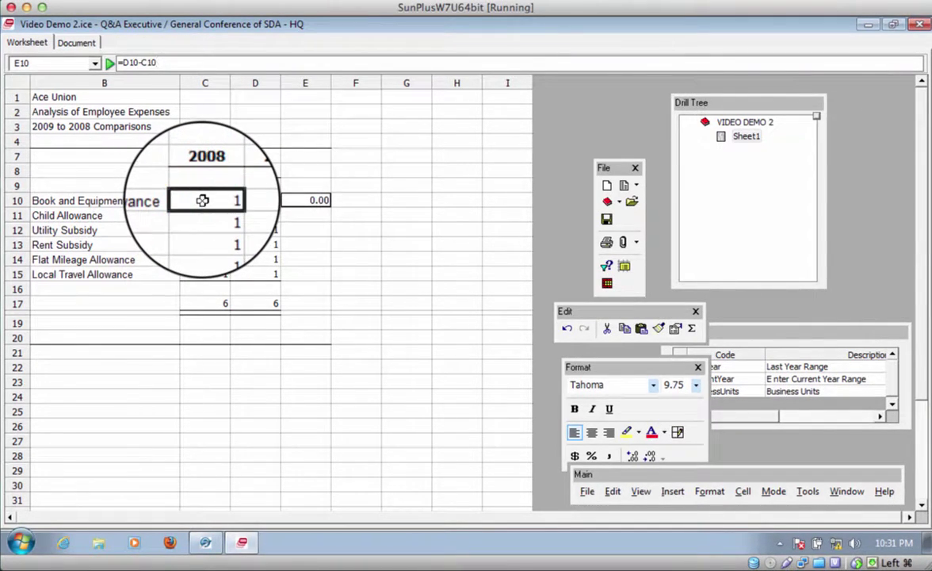
Step: Copy the difference formula from E10 down through E15 for the remaining allowance rows
{"action": "left_click", "coordinate": [307, 201]}
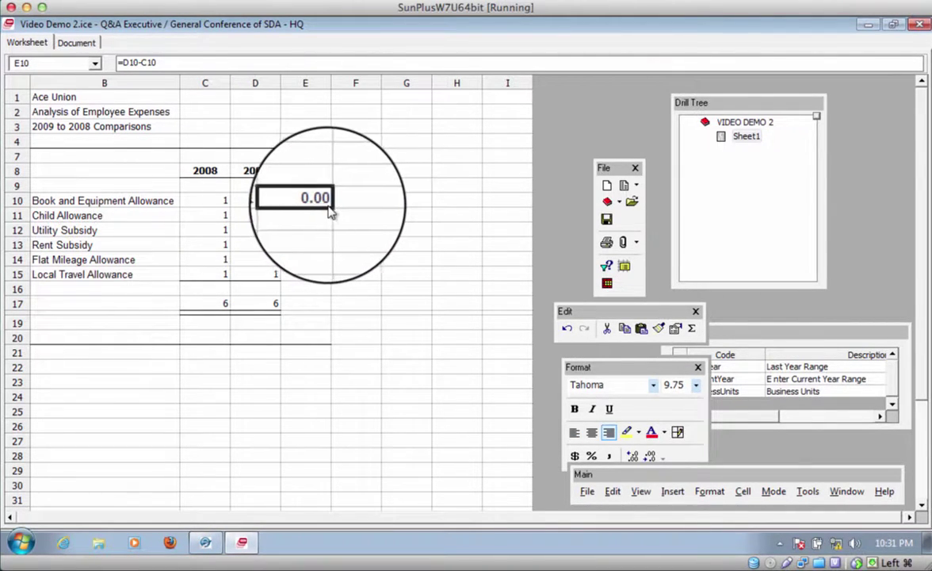
{"action": "left_click", "coordinate": [319, 201]}
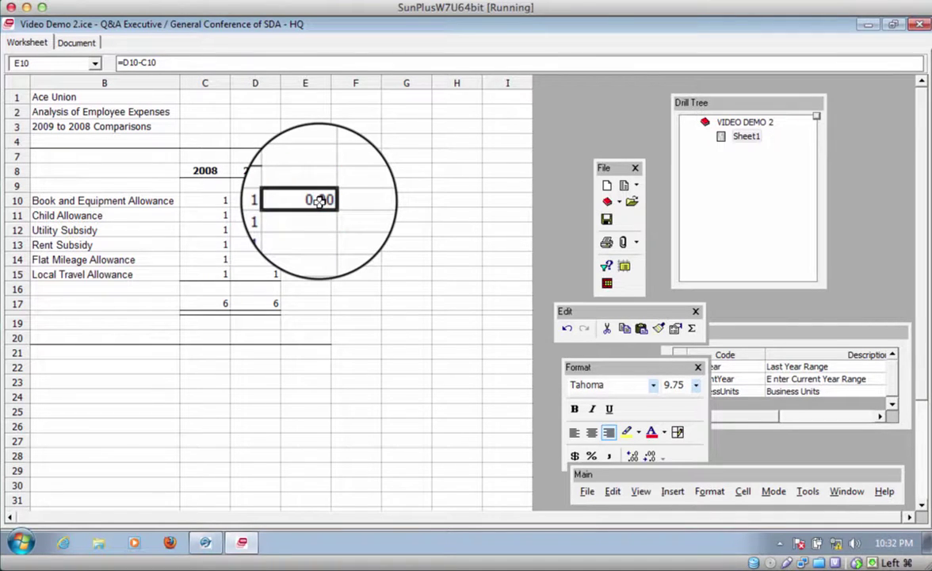
{"action": "left_click_drag", "start_coordinate": [313, 215], "coordinate": [314, 273]}
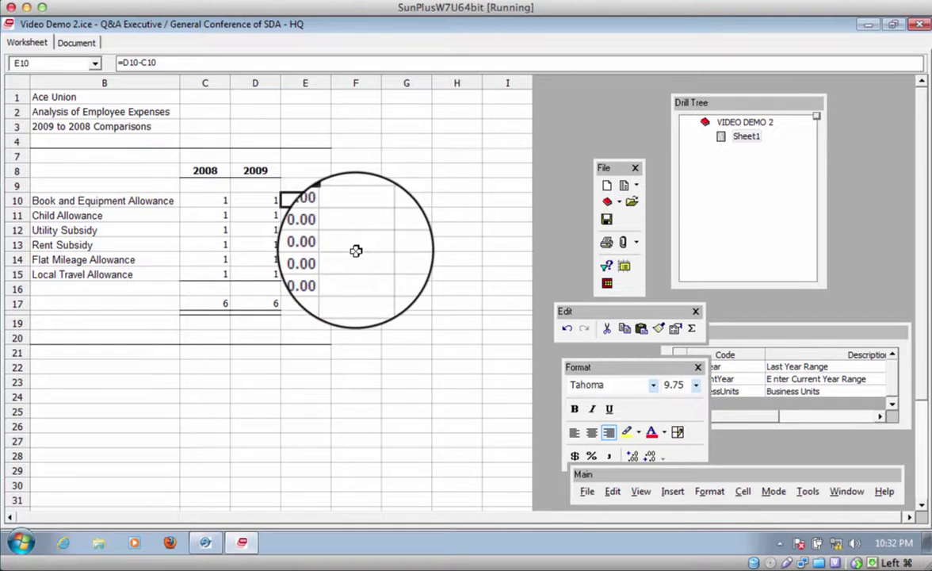
Step: Create a format table with the code Color and the description Color, and select its first range row
{"action": "left_click", "coordinate": [643, 483]}
{"action": "left_click_drag", "start_coordinate": [643, 482], "coordinate": [655, 108]}
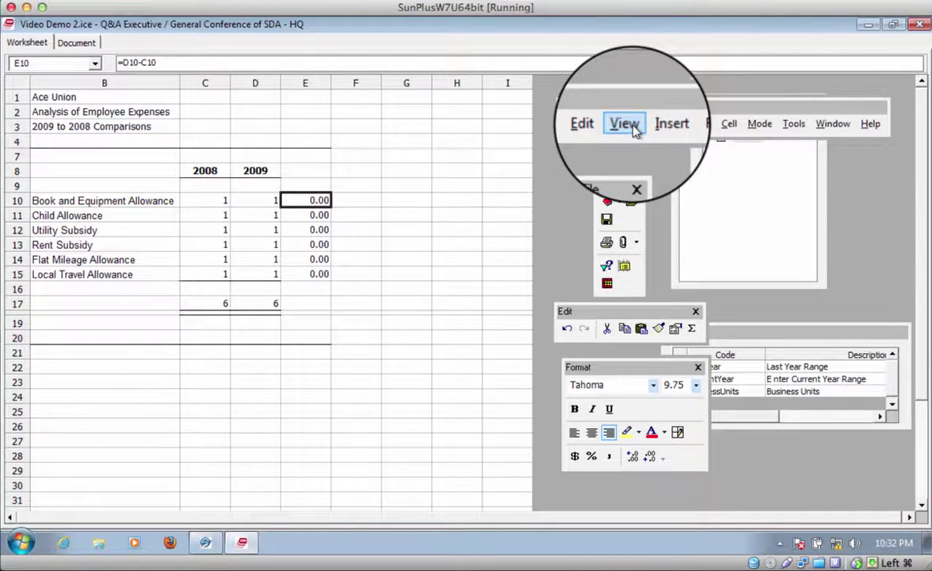
{"action": "left_click", "coordinate": [599, 124]}
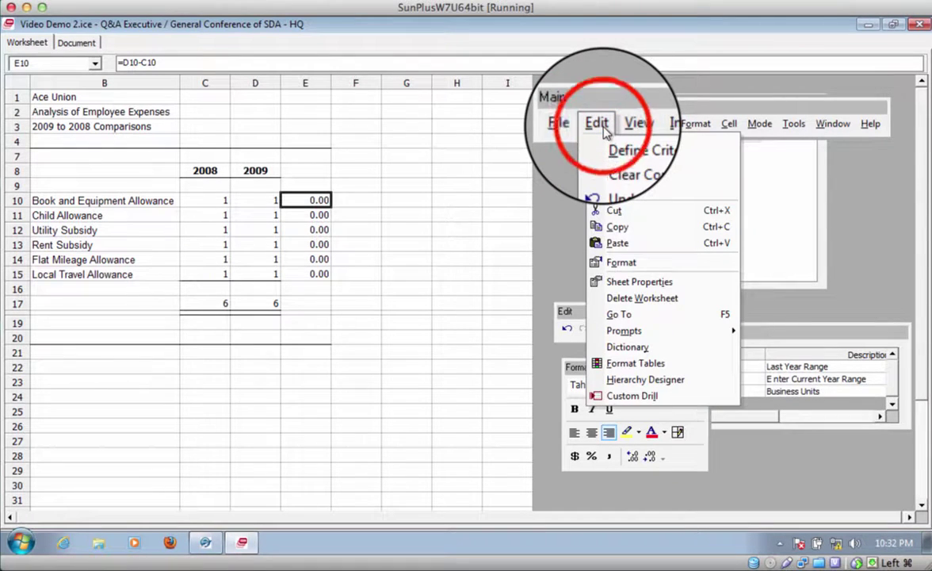
{"action": "left_click", "coordinate": [640, 369]}
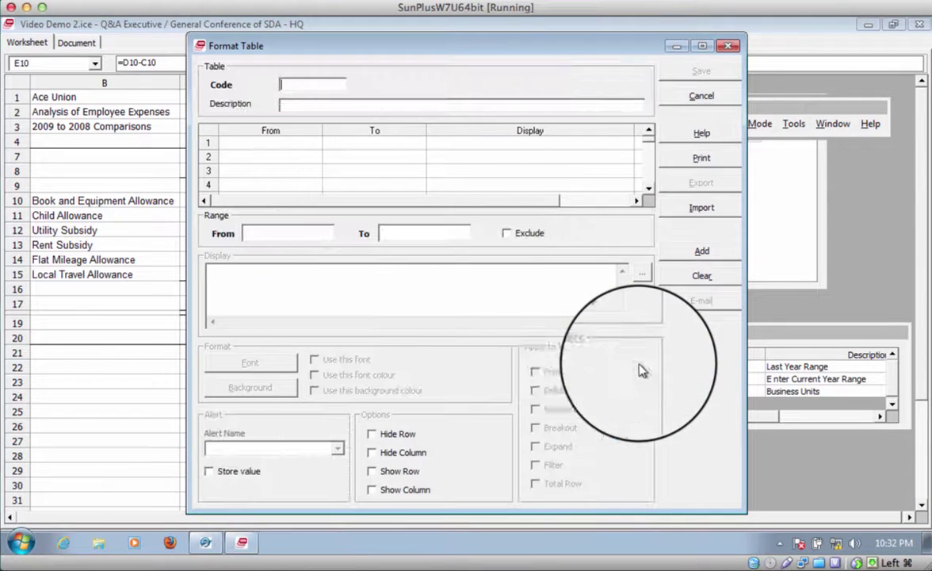
{"action": "left_click_drag", "start_coordinate": [437, 49], "coordinate": [582, 65]}
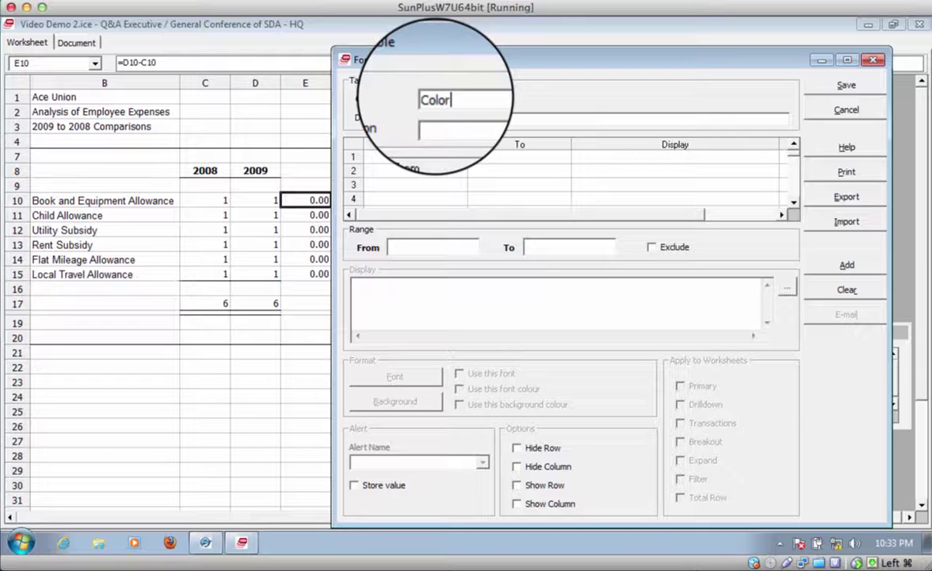
{"action": "left_click", "coordinate": [437, 116]}
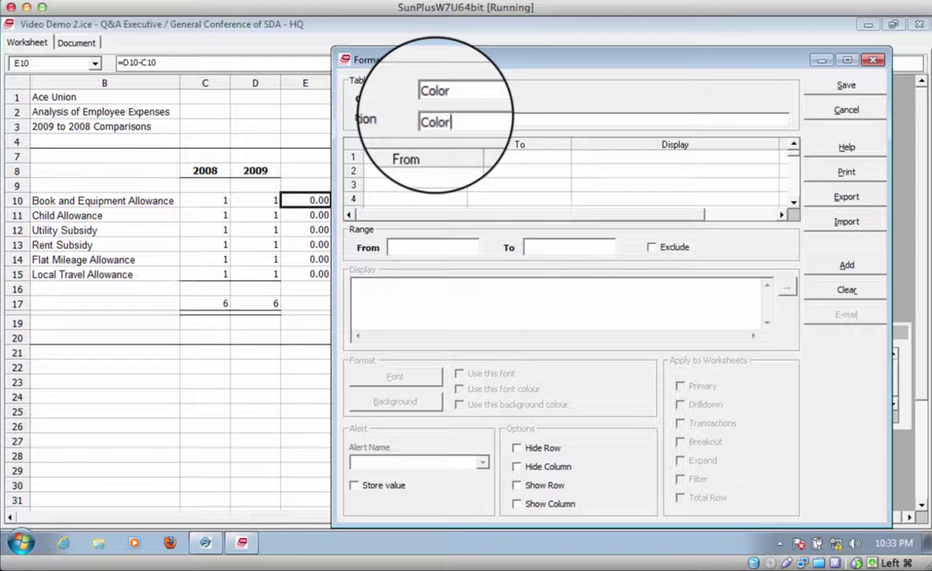
{"action": "left_click", "coordinate": [428, 159]}
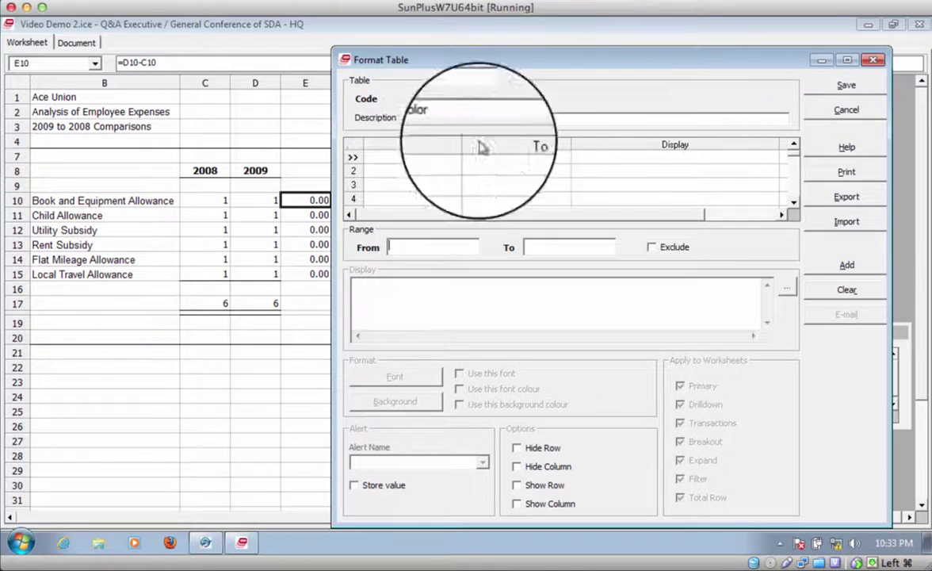
{"action": "left_click_drag", "start_coordinate": [518, 56], "coordinate": [589, 100]}
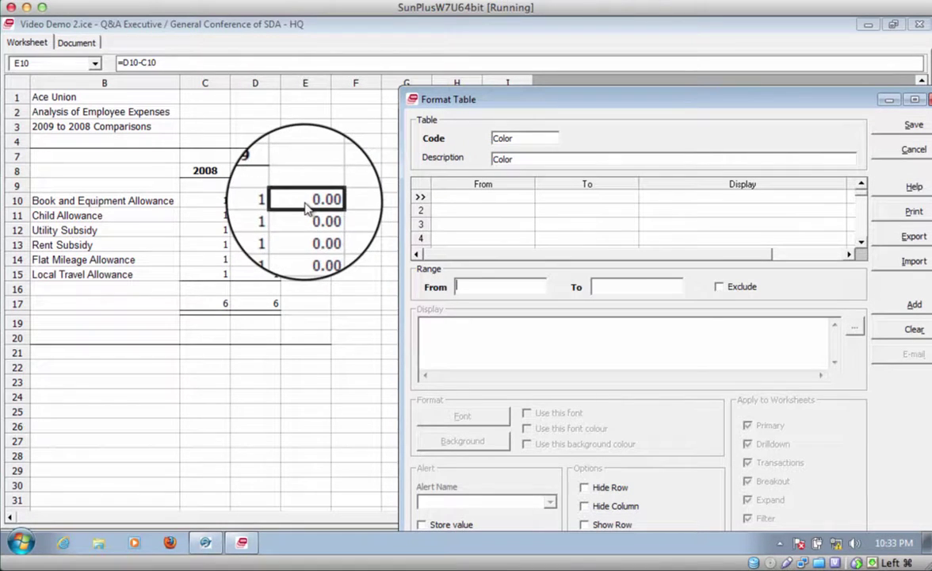
{"action": "left_click", "coordinate": [491, 96]}
{"action": "left_click_drag", "start_coordinate": [491, 101], "coordinate": [325, 78]}
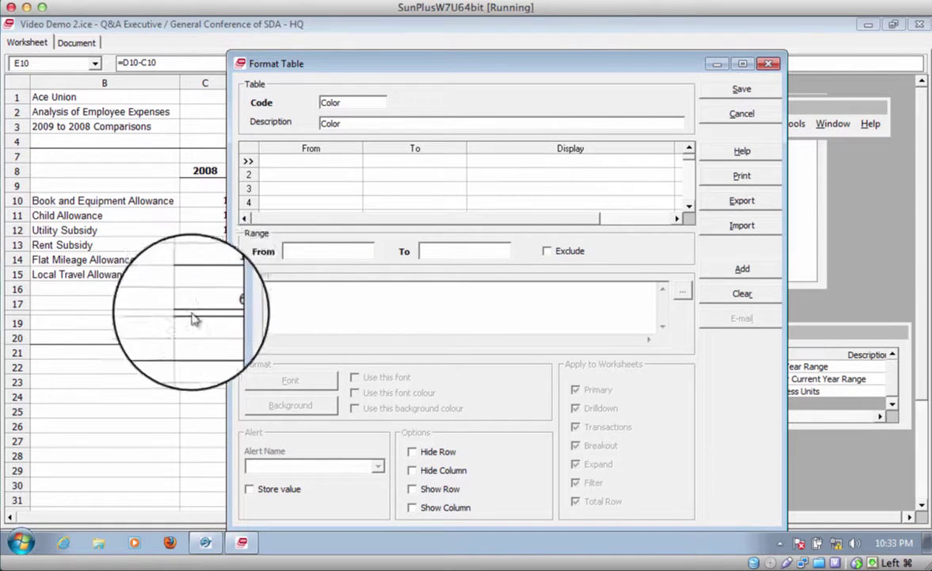
{"action": "left_click", "coordinate": [386, 70]}
{"action": "left_click_drag", "start_coordinate": [386, 69], "coordinate": [591, 103]}
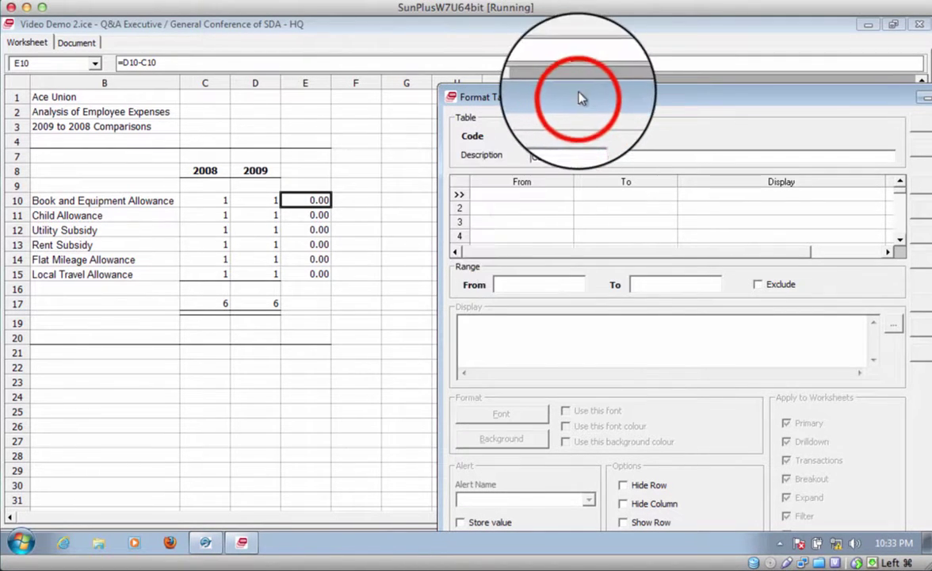
{"action": "left_click_drag", "start_coordinate": [579, 96], "coordinate": [510, 74]}
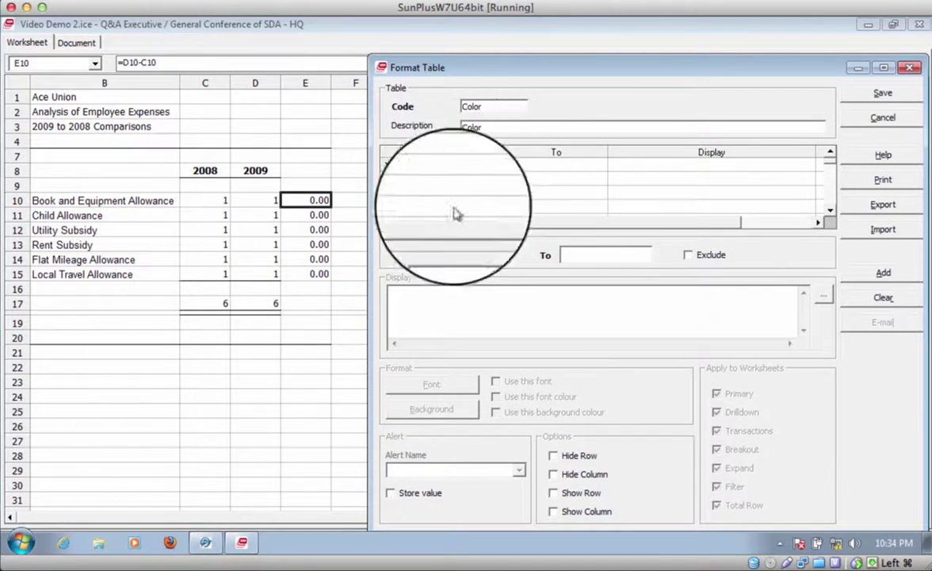
{"action": "left_click", "coordinate": [437, 253]}
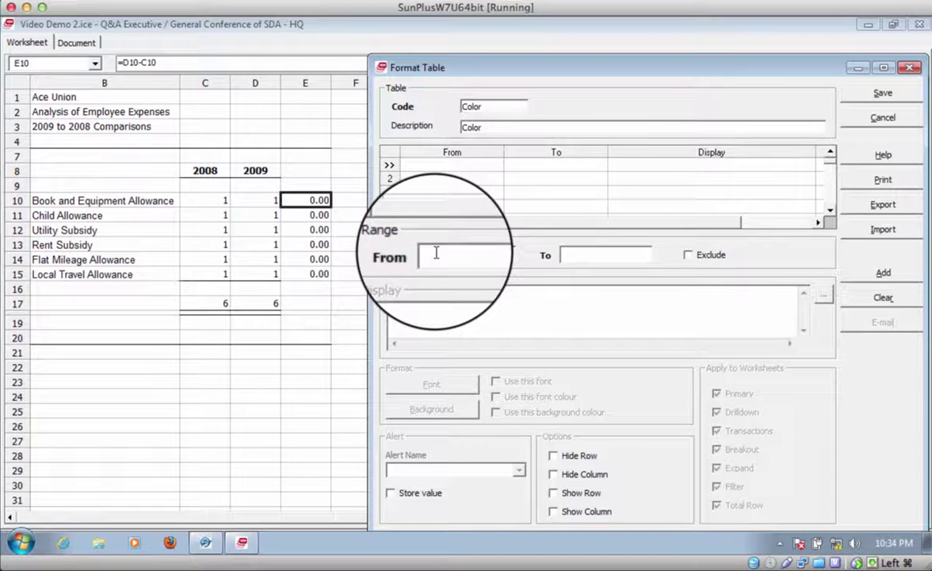
{"action": "type", "text": "-20000000000"}
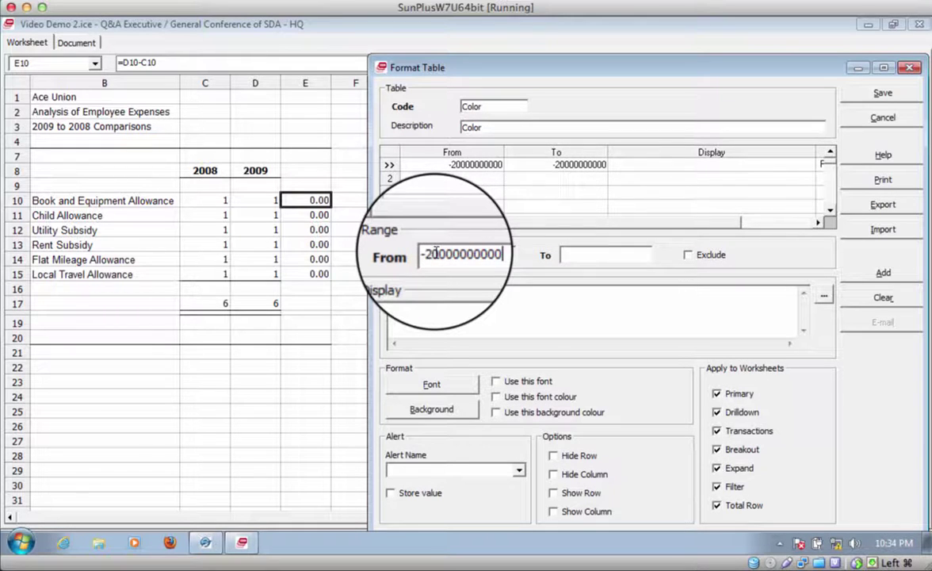
{"action": "left_click", "coordinate": [582, 258]}
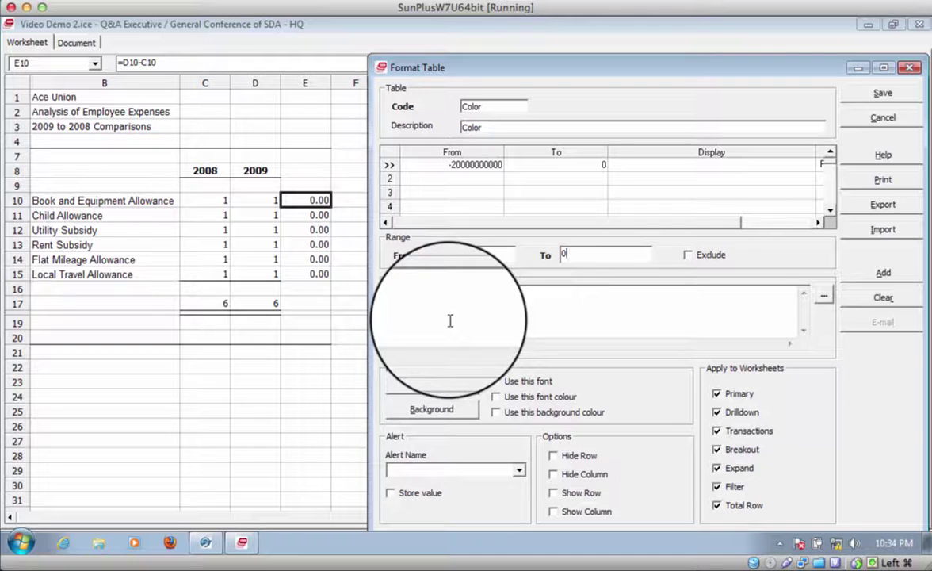
Step: Enable the font colour option for the first range and give it a bright green background
{"action": "left_click", "coordinate": [496, 398]}
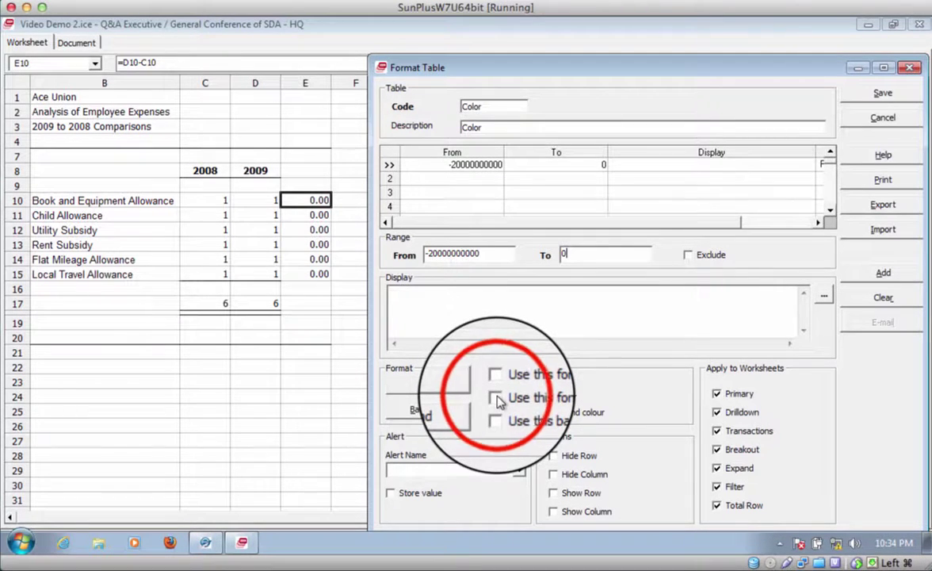
{"action": "left_click", "coordinate": [438, 411]}
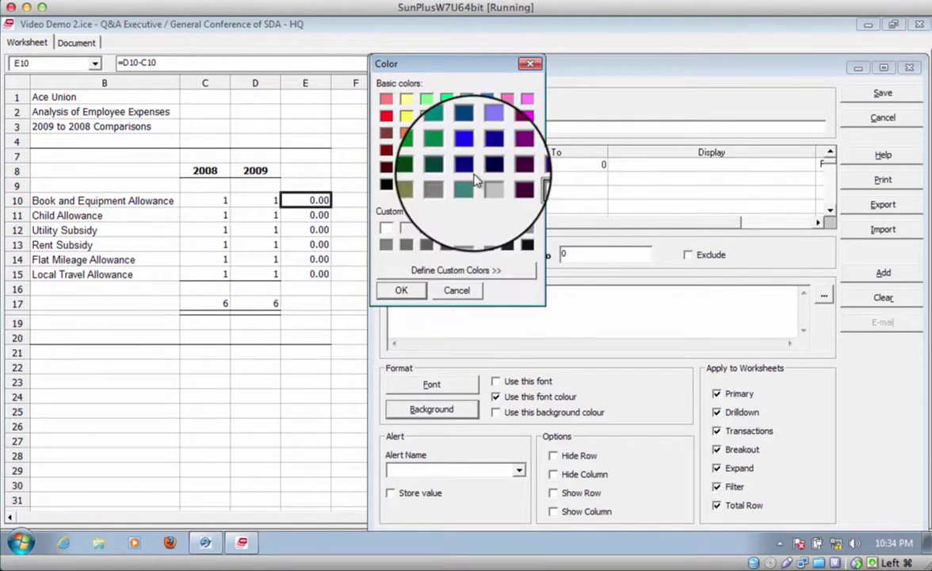
{"action": "left_click", "coordinate": [426, 132]}
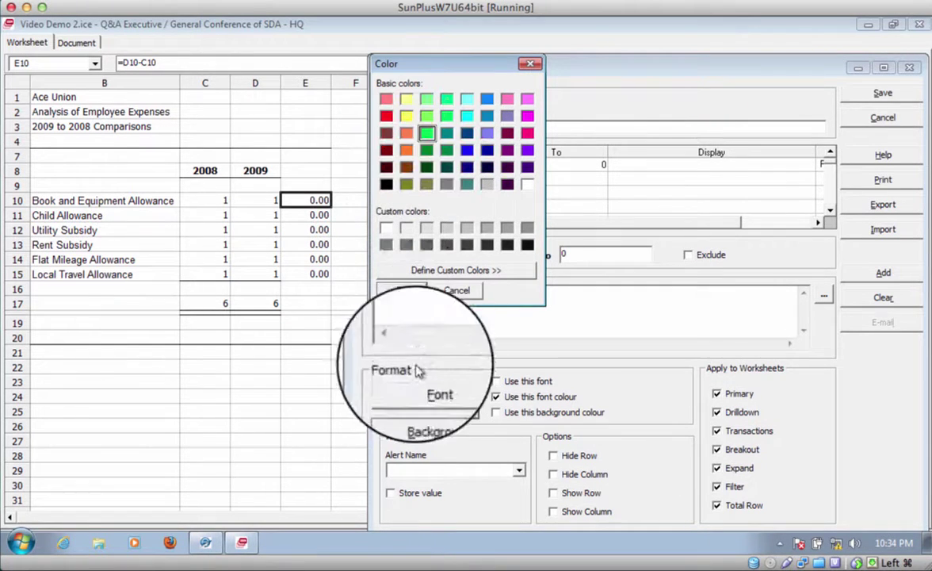
{"action": "left_click", "coordinate": [402, 290]}
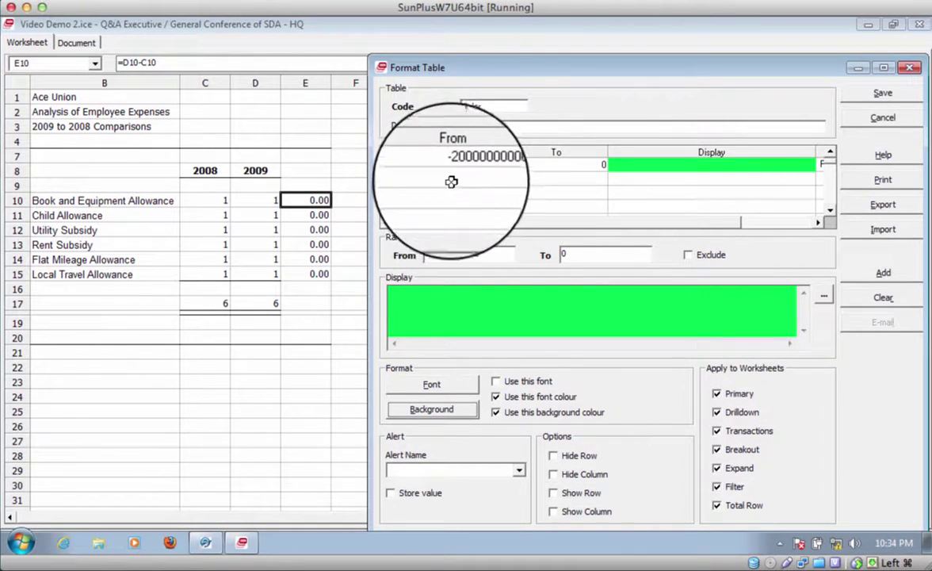
{"action": "left_click", "coordinate": [452, 179]}
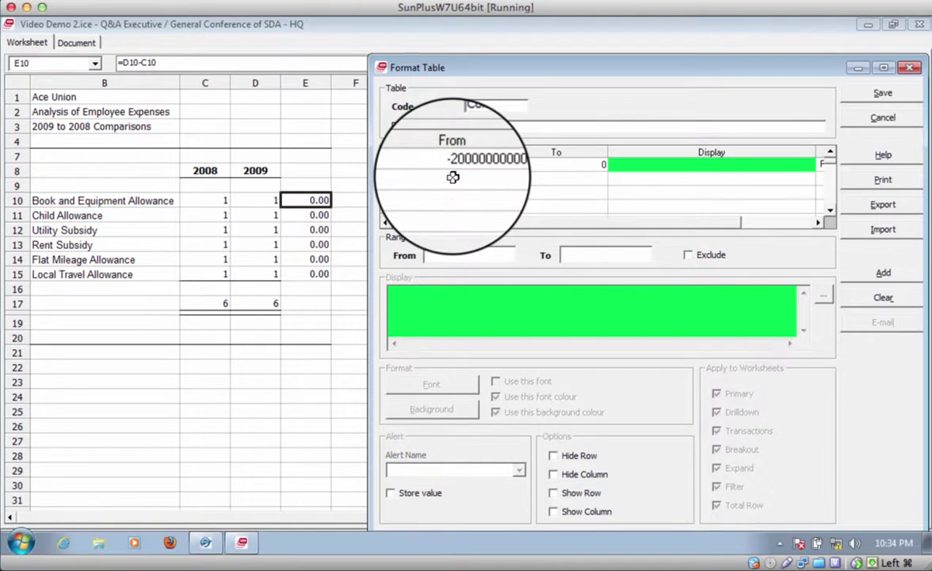
{"action": "left_click", "coordinate": [453, 178]}
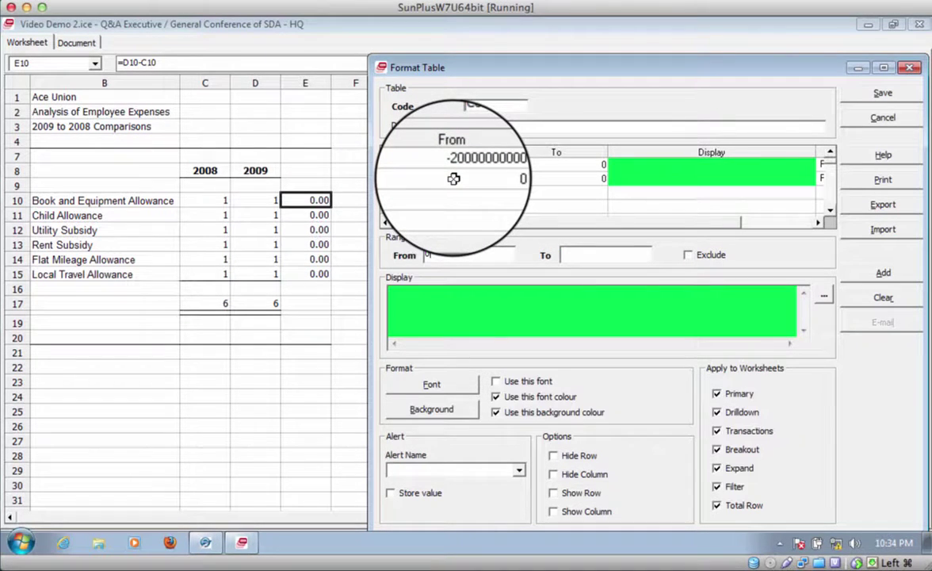
{"action": "left_click", "coordinate": [559, 181]}
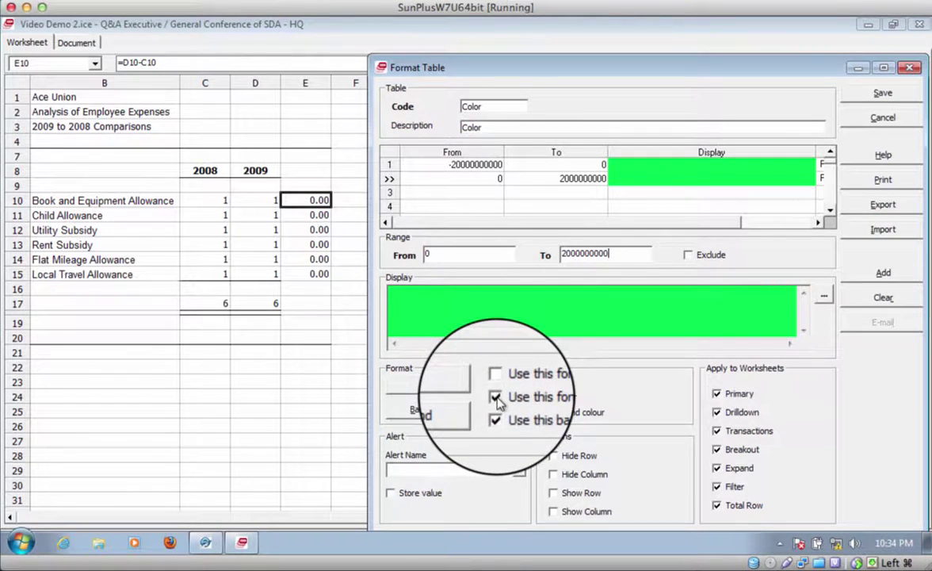
Step: Give the second range a red background, save the Color format table and close the list of format tables
{"action": "left_click", "coordinate": [470, 414]}
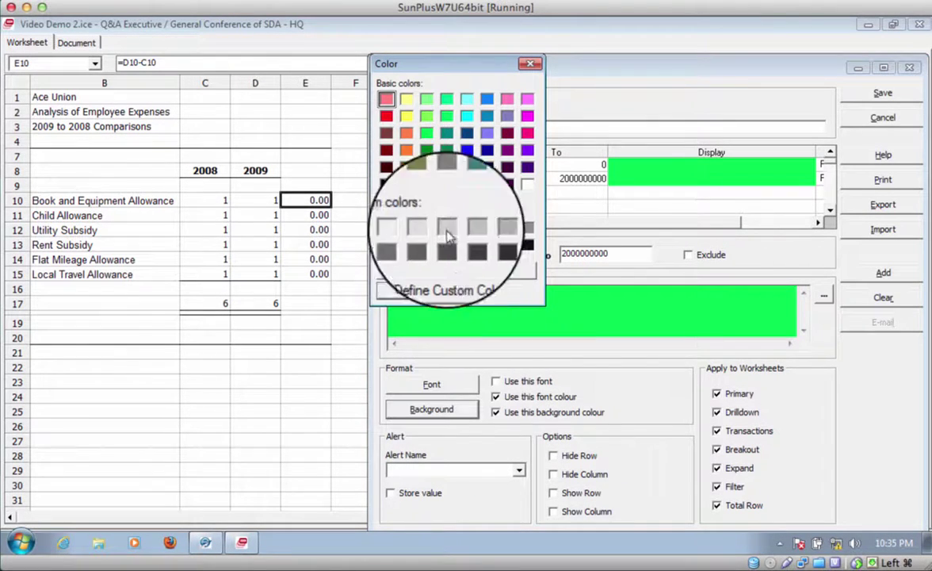
{"action": "left_click", "coordinate": [386, 100]}
{"action": "left_click", "coordinate": [386, 116]}
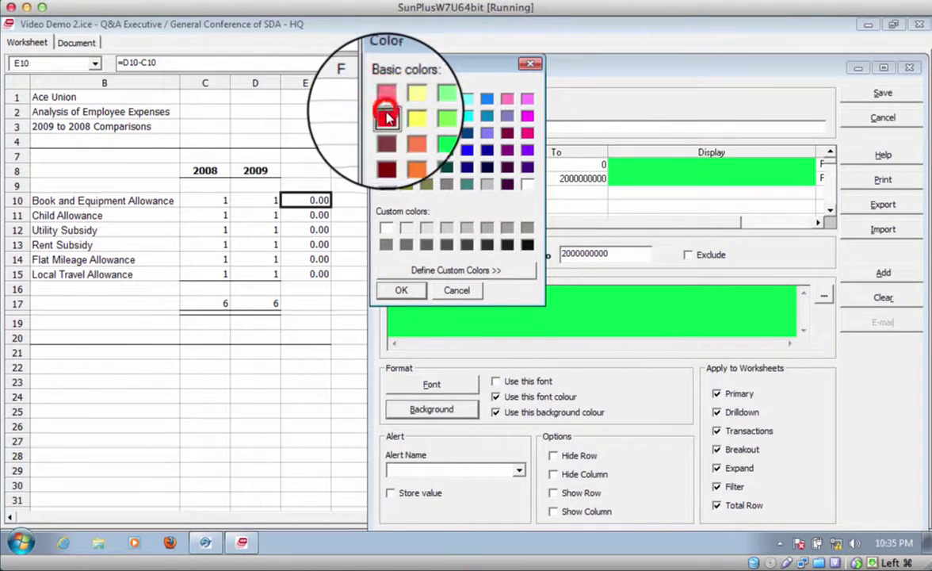
{"action": "left_click", "coordinate": [390, 289]}
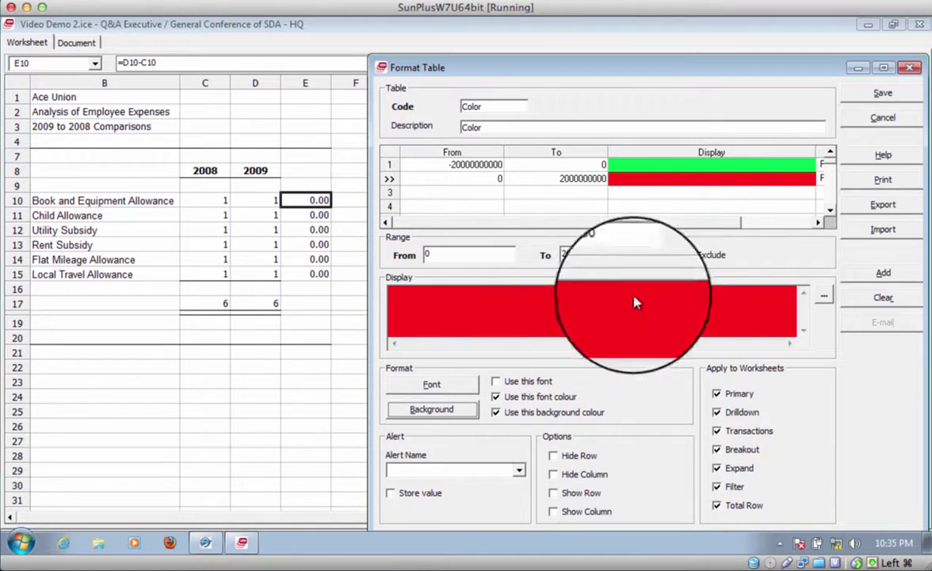
{"action": "left_click", "coordinate": [872, 101]}
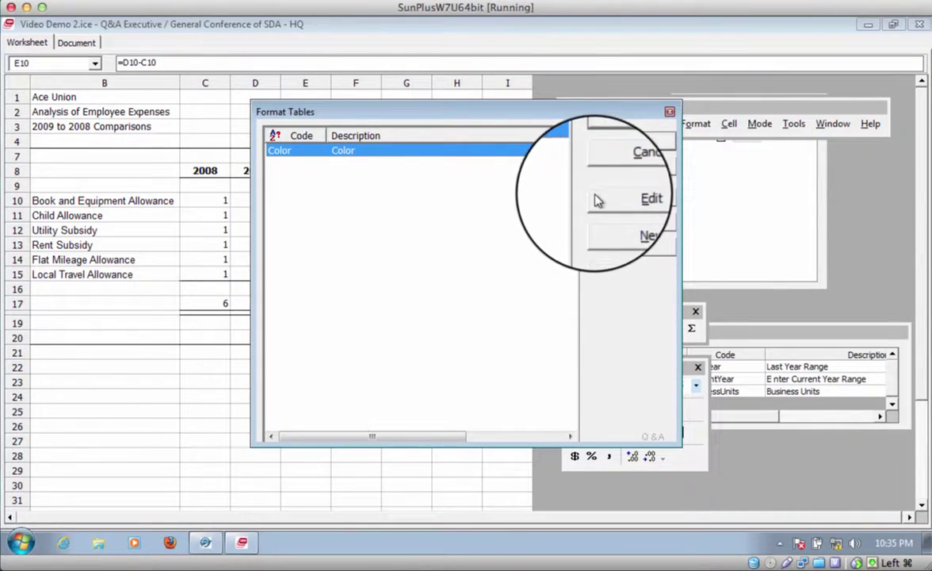
{"action": "left_click", "coordinate": [633, 142]}
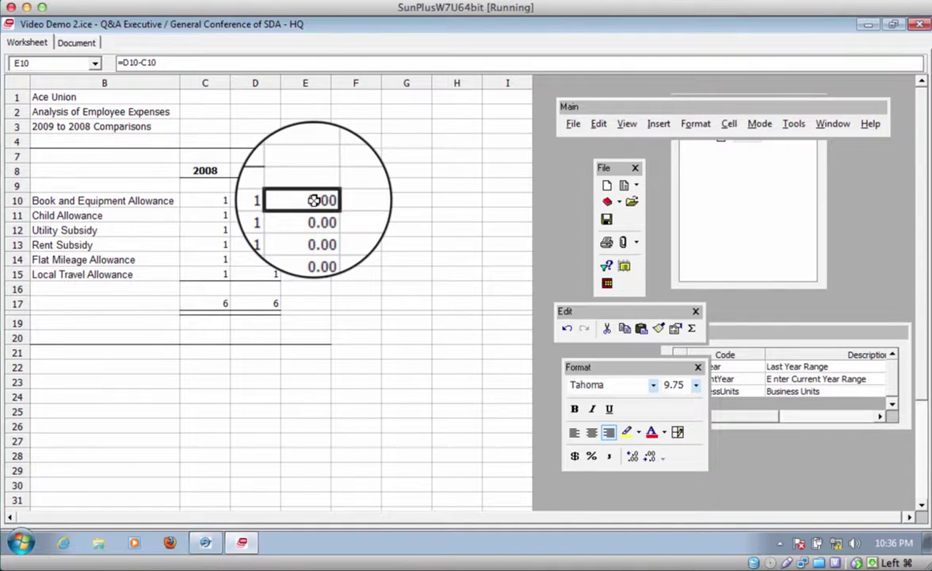
Step: Apply the Color format table to the Book and Equipment Allowance difference in cell E10
{"action": "double_click", "coordinate": [314, 201]}
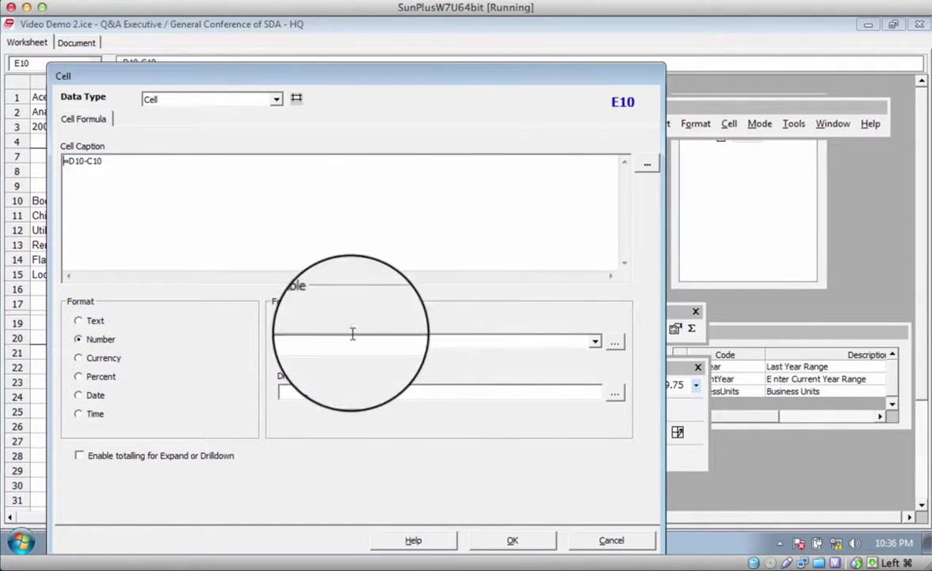
{"action": "left_click", "coordinate": [594, 342]}
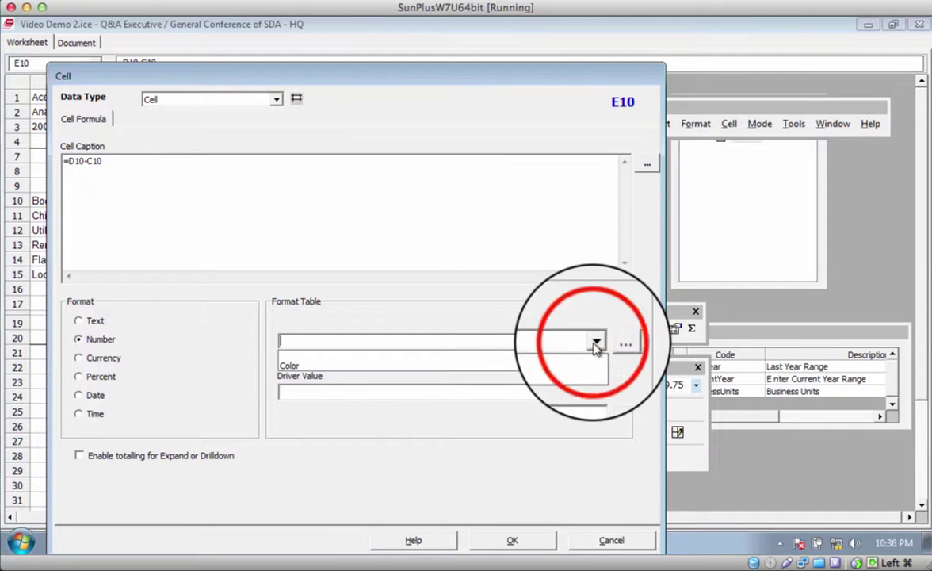
{"action": "left_click", "coordinate": [520, 370]}
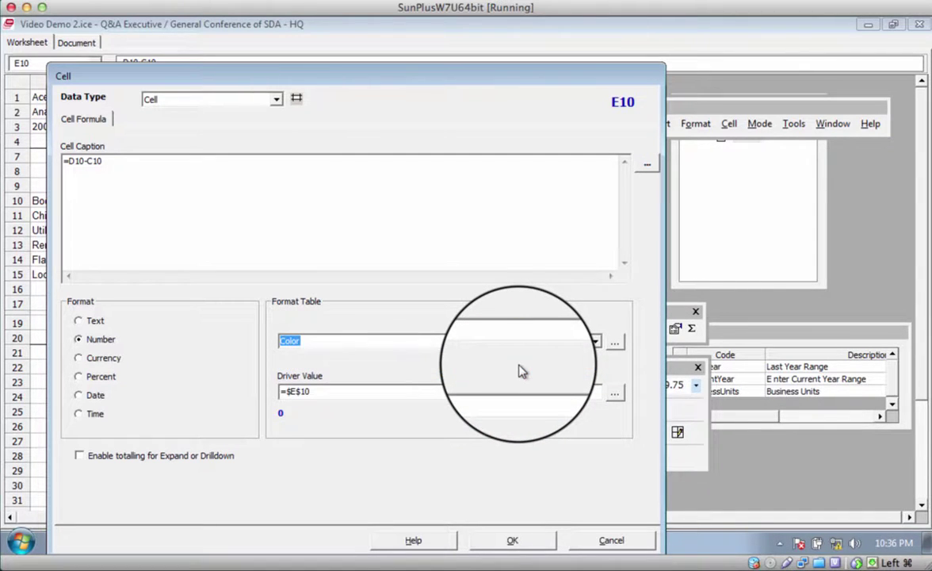
{"action": "left_click", "coordinate": [596, 342]}
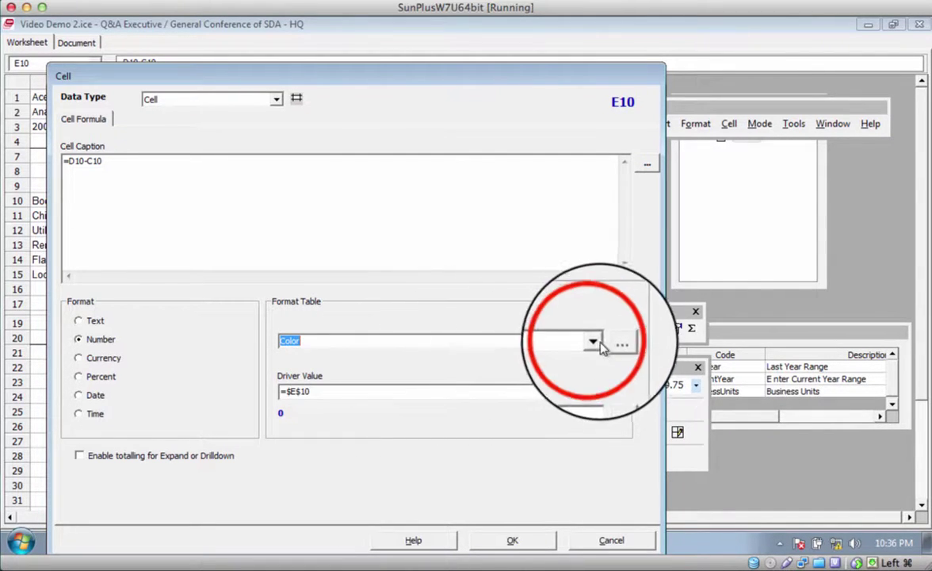
{"action": "left_click", "coordinate": [558, 365]}
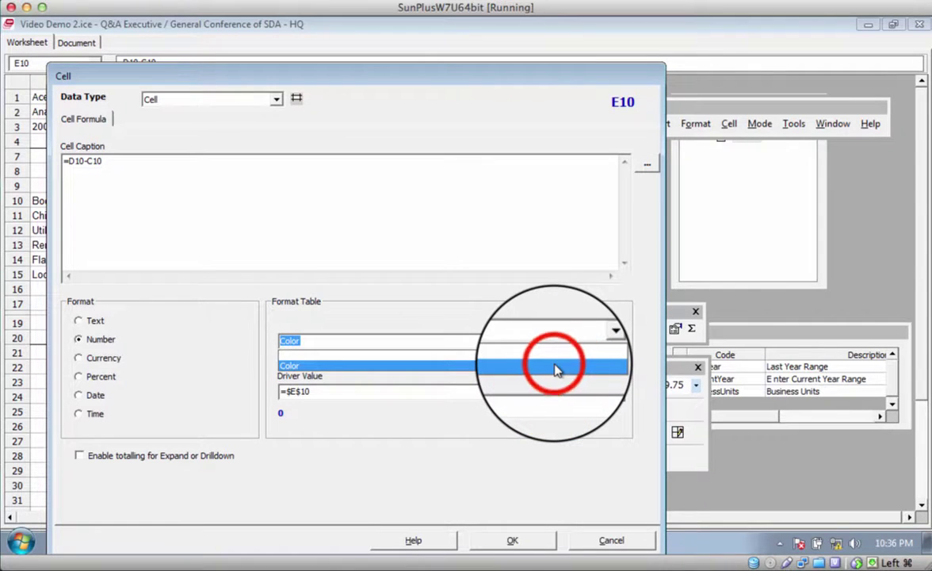
{"action": "left_click", "coordinate": [524, 545]}
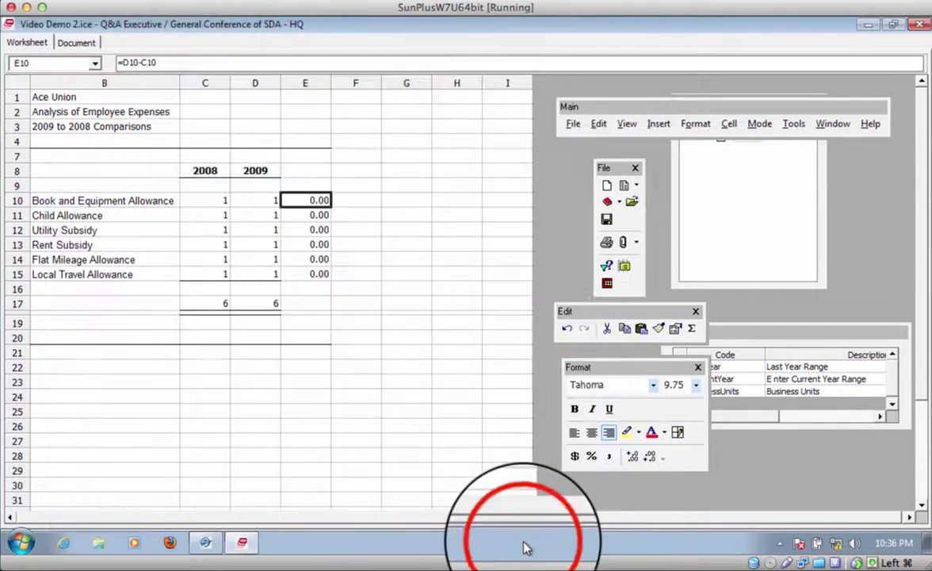
Step: Assign the Color format table to cell E11, the Child Allowance difference
{"action": "left_click", "coordinate": [315, 216]}
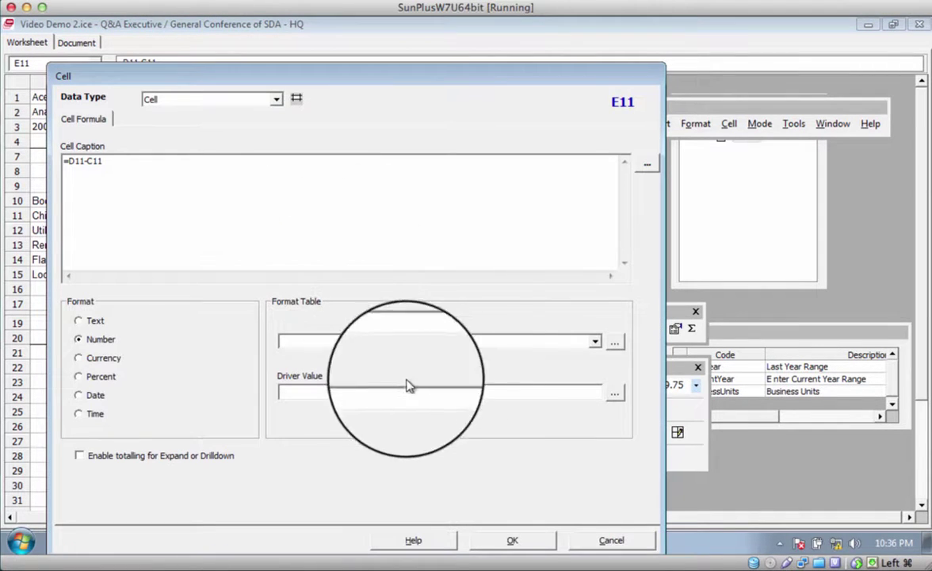
{"action": "left_click", "coordinate": [596, 344]}
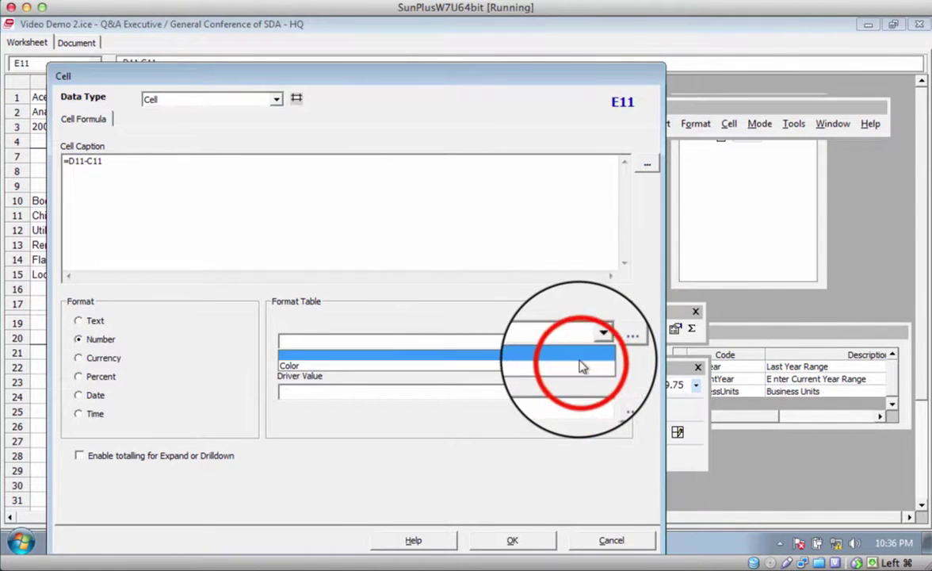
{"action": "left_click", "coordinate": [579, 362]}
{"action": "left_click", "coordinate": [525, 540]}
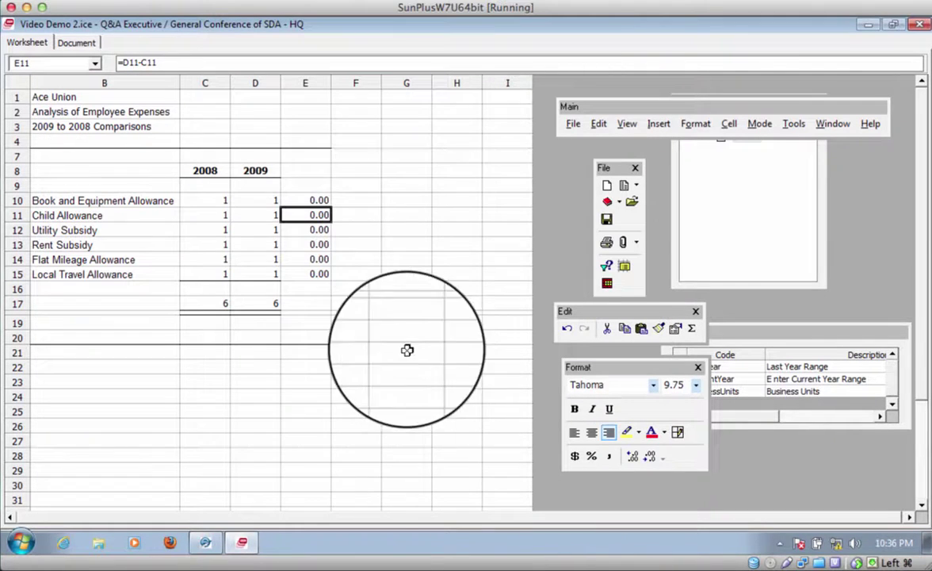
Step: Assign the Color format table to cell E12, the Utility Subsidy difference
{"action": "left_click", "coordinate": [303, 229]}
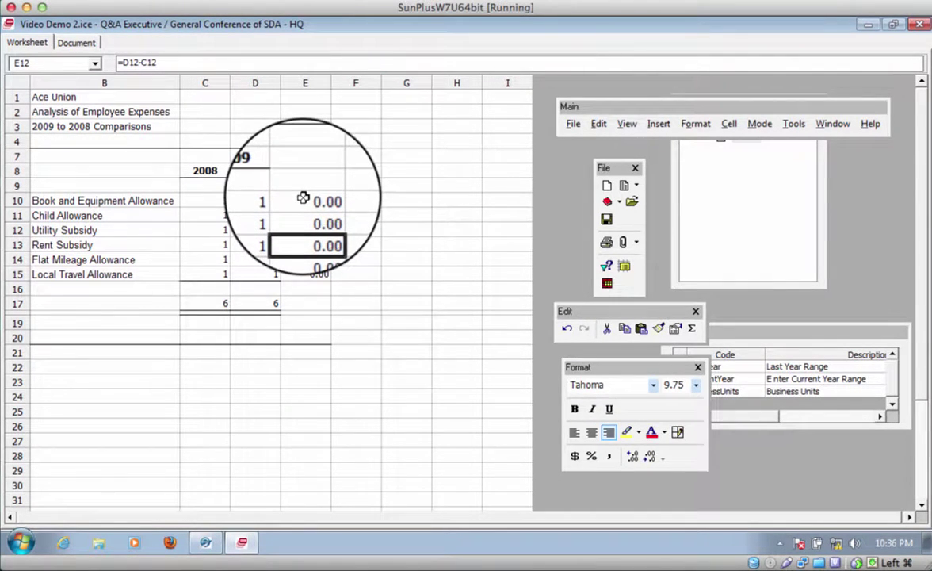
{"action": "left_click", "coordinate": [312, 230]}
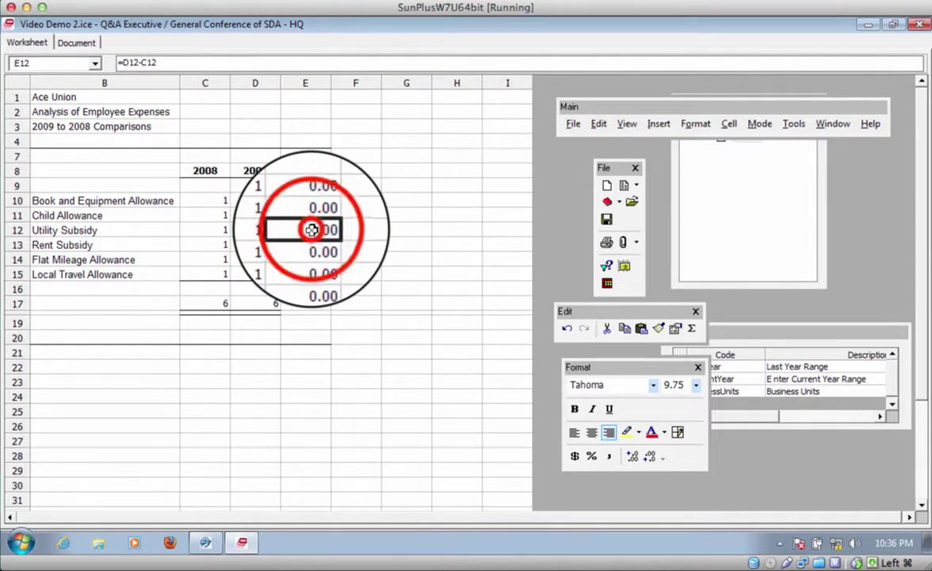
{"action": "double_click", "coordinate": [311, 230]}
{"action": "left_click", "coordinate": [596, 344]}
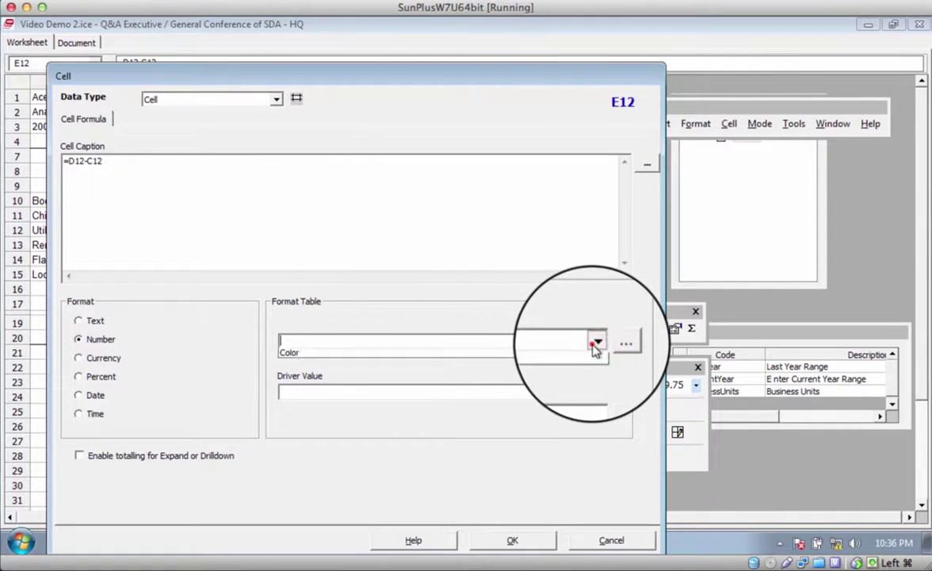
{"action": "left_click", "coordinate": [559, 352]}
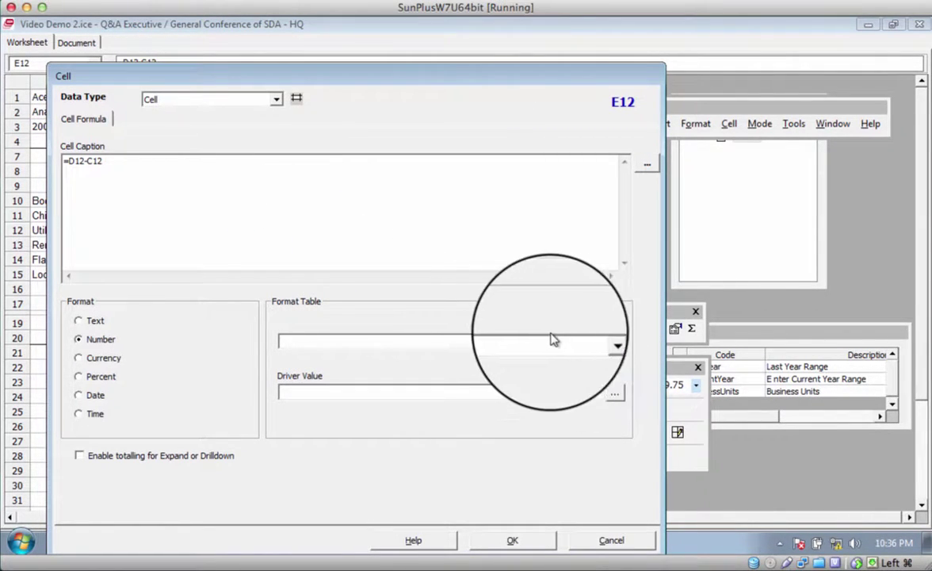
{"action": "left_click", "coordinate": [617, 346]}
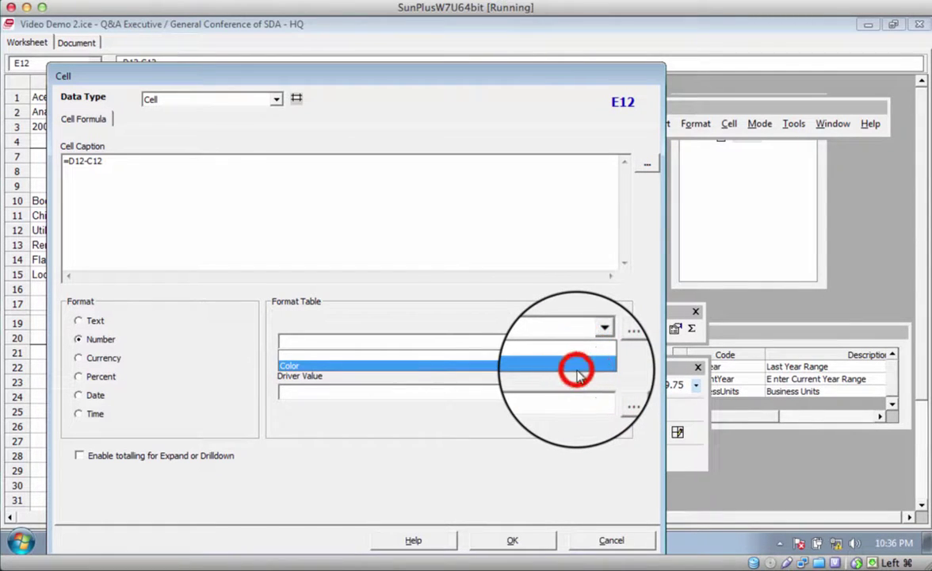
{"action": "left_click", "coordinate": [576, 369]}
{"action": "left_click", "coordinate": [519, 540]}
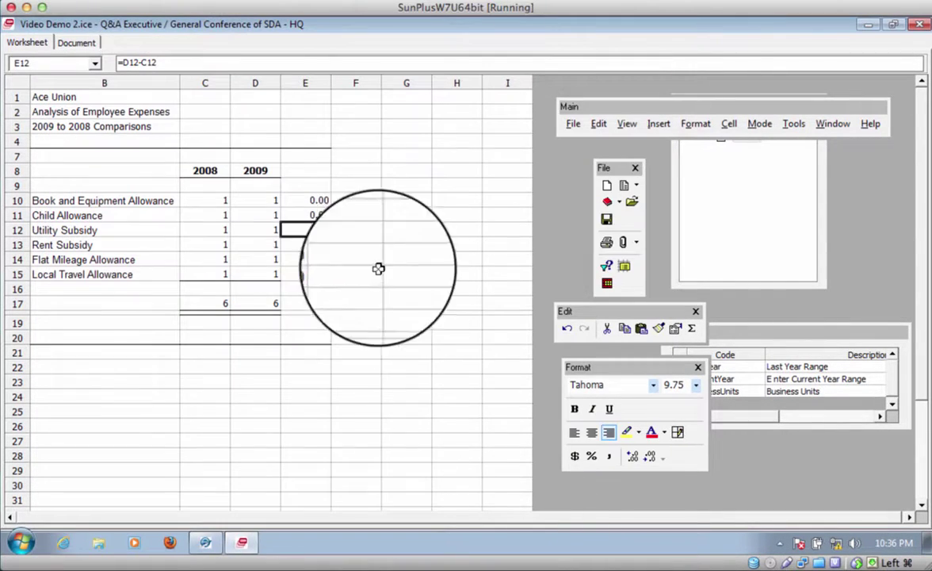
Step: Assign the Color format table to cell E13, the Rent Subsidy difference
{"action": "left_click", "coordinate": [315, 244]}
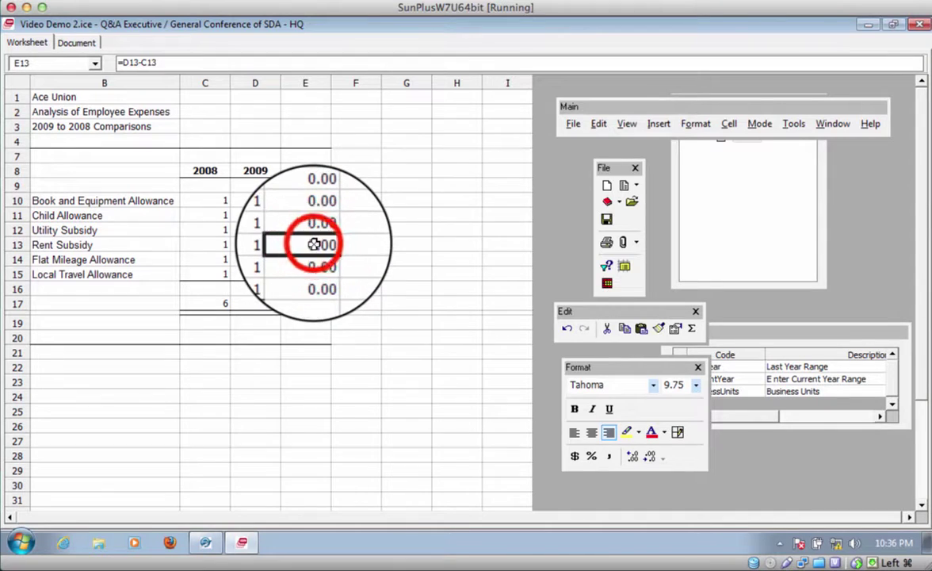
{"action": "double_click", "coordinate": [315, 244]}
{"action": "left_click", "coordinate": [596, 344]}
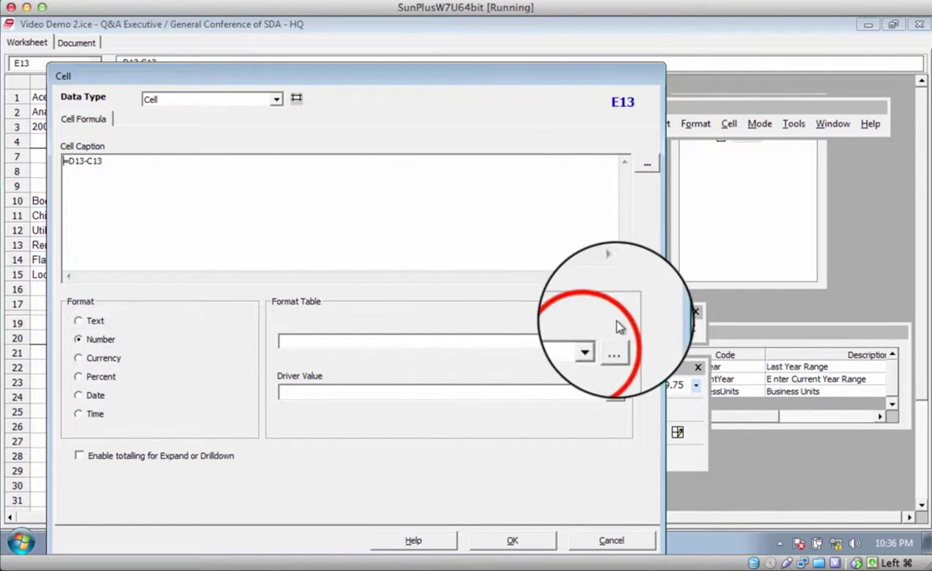
{"action": "left_click", "coordinate": [572, 355]}
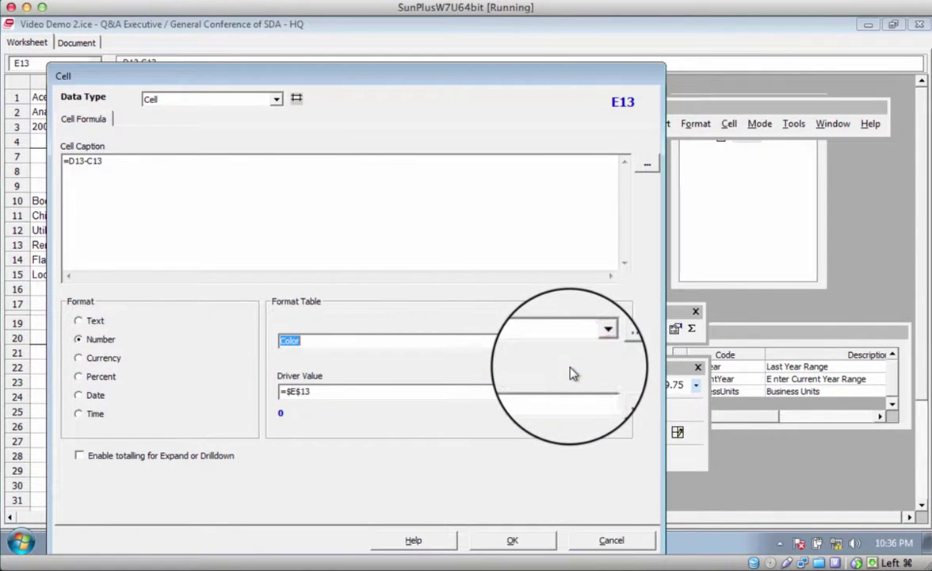
{"action": "left_click", "coordinate": [544, 541]}
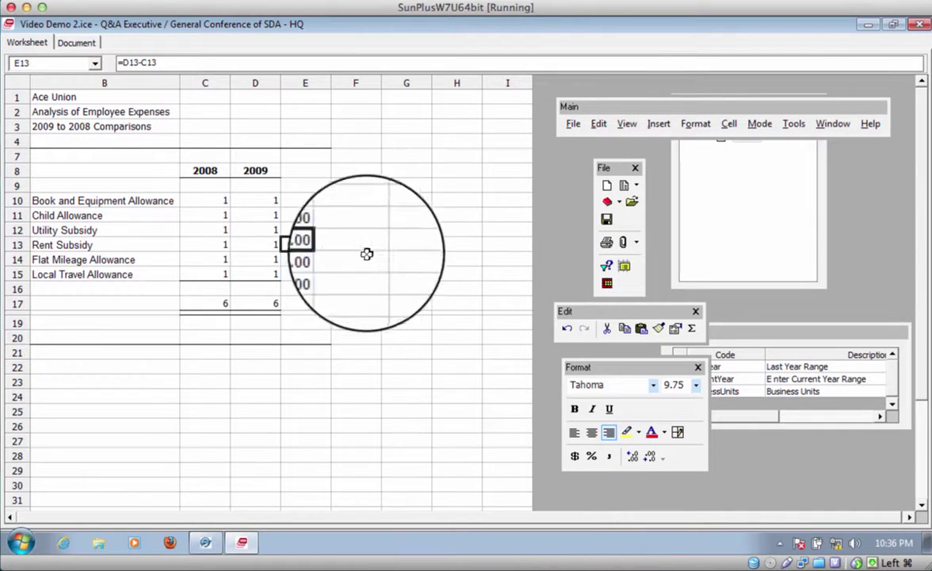
Step: Assign the Color format table to cell E14, the Flat Mileage Allowance difference
{"action": "double_click", "coordinate": [302, 262]}
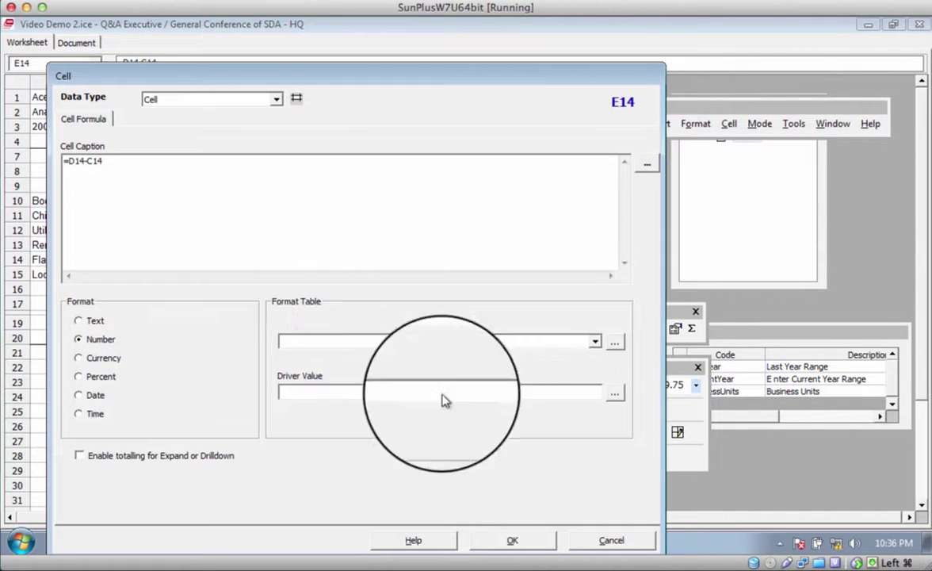
{"action": "left_click", "coordinate": [595, 341]}
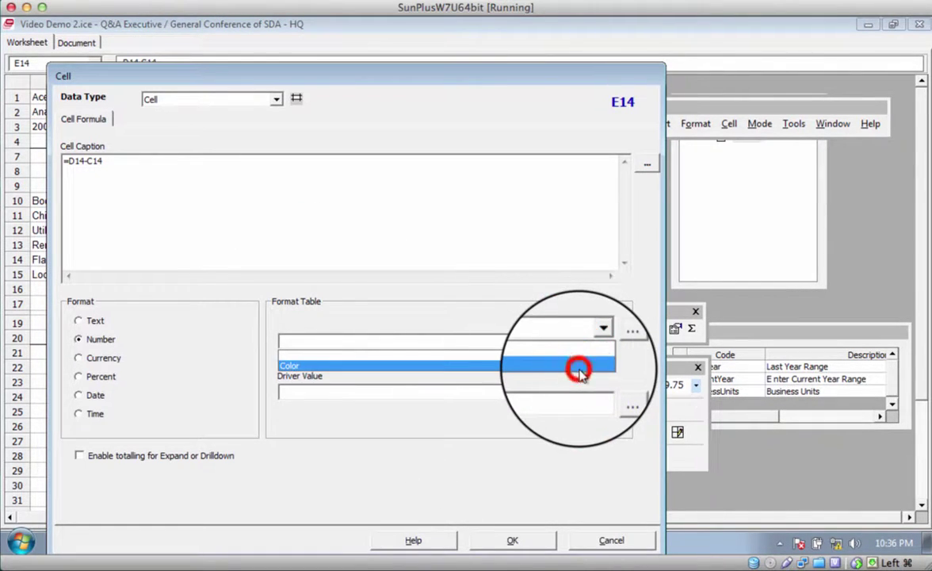
{"action": "left_click", "coordinate": [579, 369]}
{"action": "left_click", "coordinate": [514, 542]}
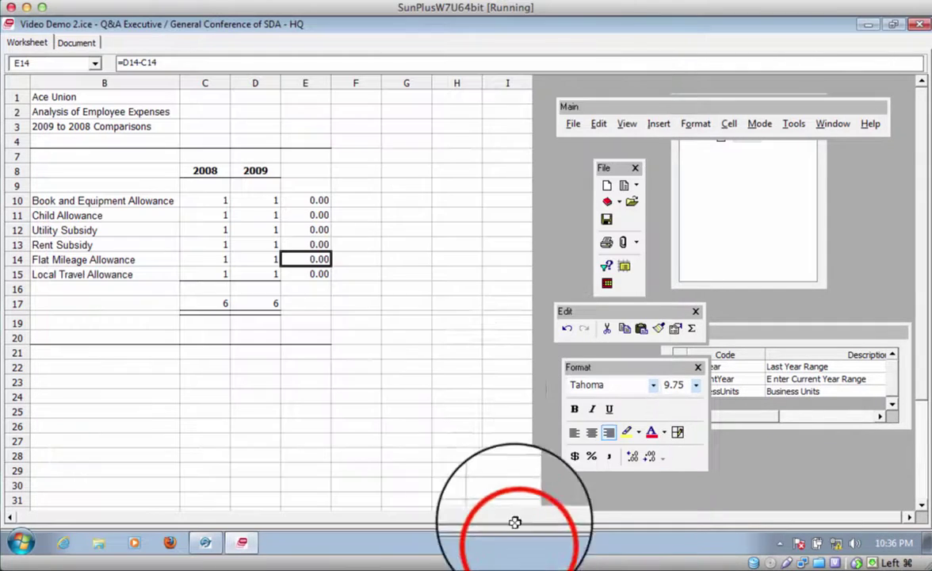
Step: Assign the Color format table to cell E15, the Local Travel Allowance difference
{"action": "double_click", "coordinate": [305, 274]}
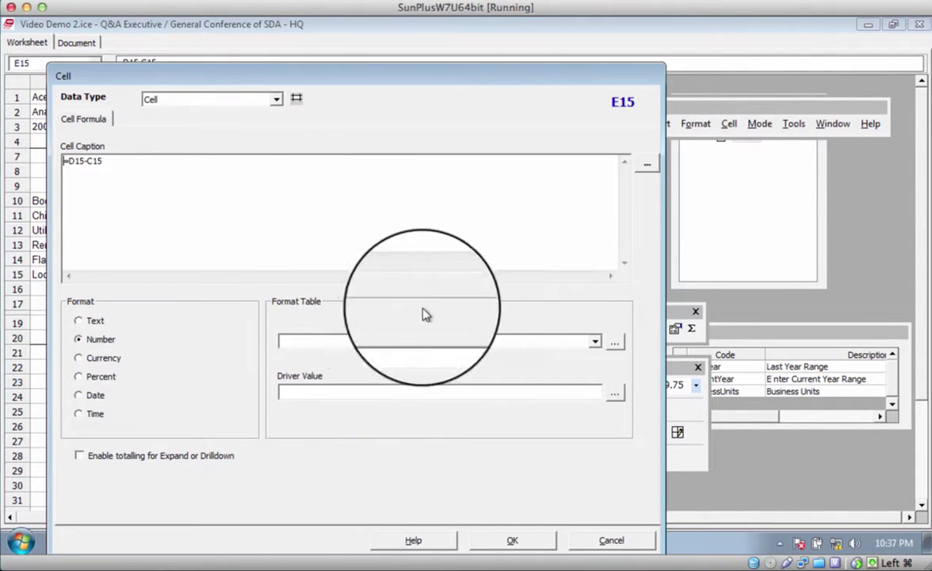
{"action": "left_click", "coordinate": [596, 343]}
{"action": "left_click", "coordinate": [580, 360]}
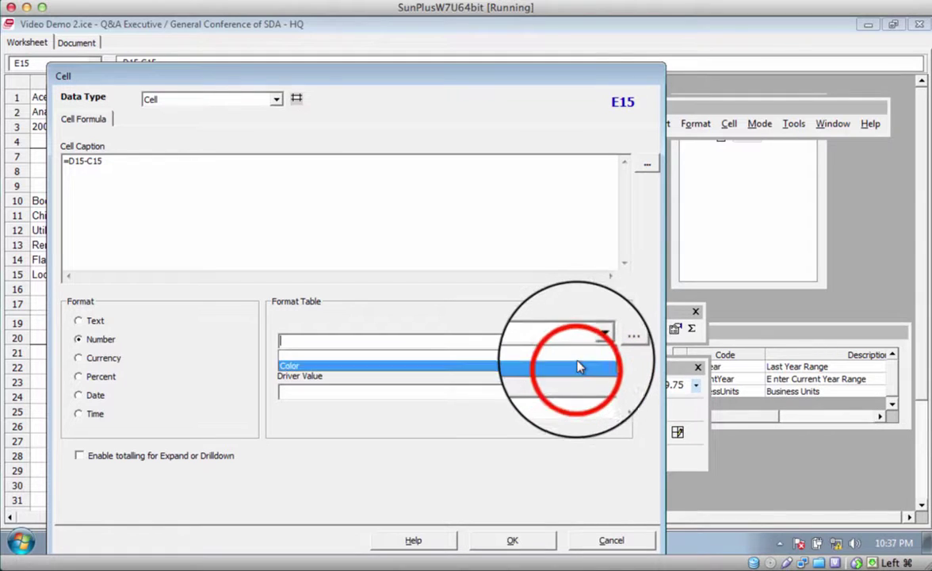
{"action": "left_click", "coordinate": [512, 540]}
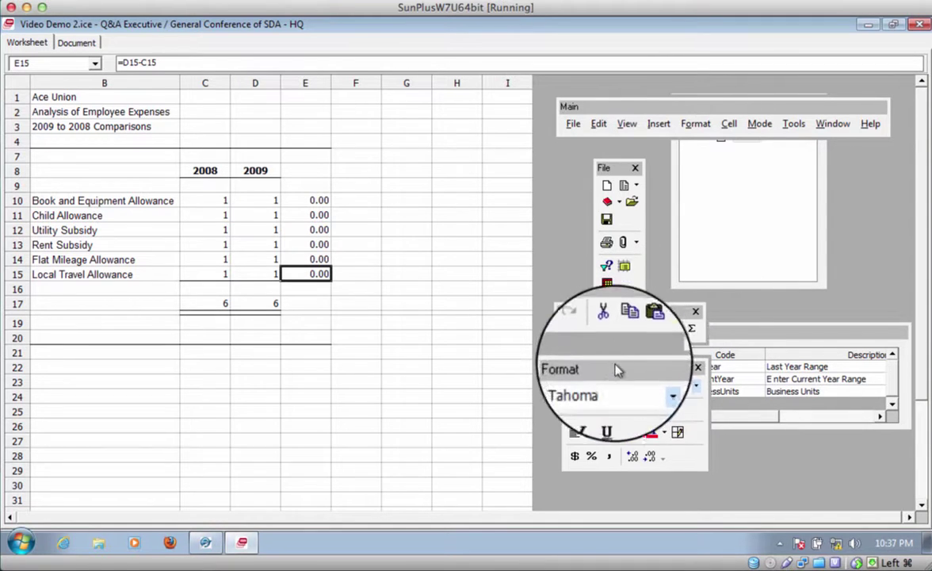
Step: Switch the report out of design mode, extract its data and enlarge the Drill Tree window
{"action": "left_click", "coordinate": [609, 267]}
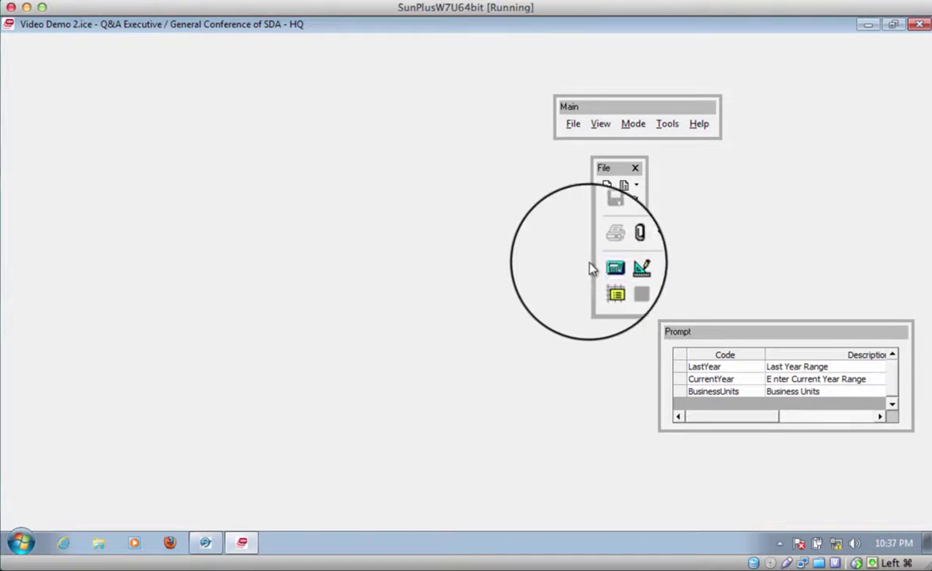
{"action": "left_click", "coordinate": [762, 343]}
{"action": "left_click_drag", "start_coordinate": [762, 343], "coordinate": [696, 336]}
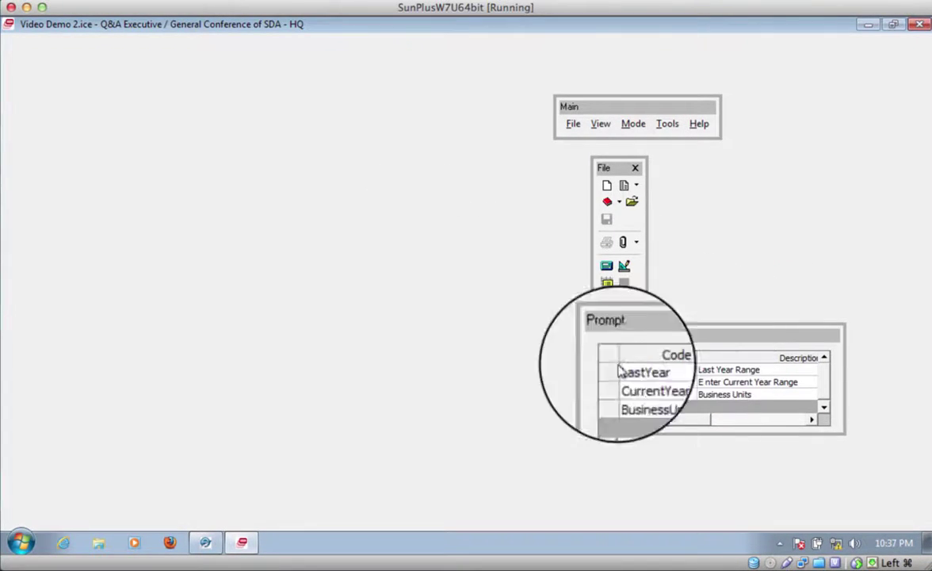
{"action": "left_click", "coordinate": [605, 268]}
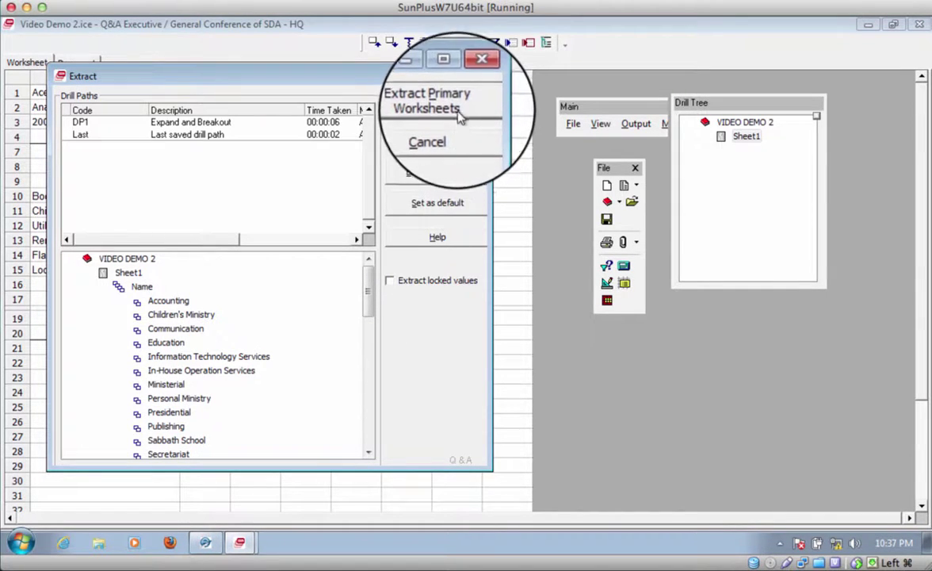
{"action": "left_click", "coordinate": [459, 161]}
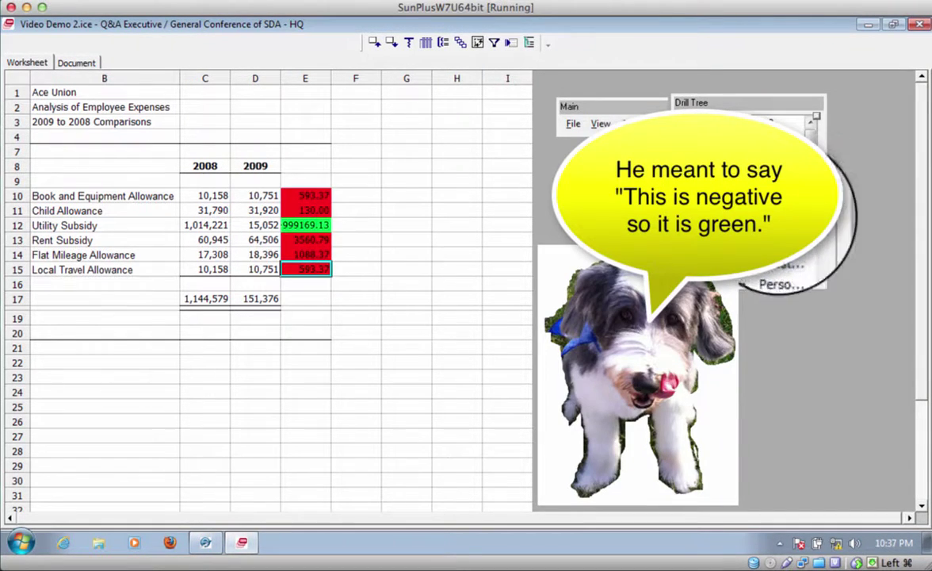
{"action": "left_click_drag", "start_coordinate": [829, 292], "coordinate": [883, 437]}
{"action": "left_click", "coordinate": [786, 292]}
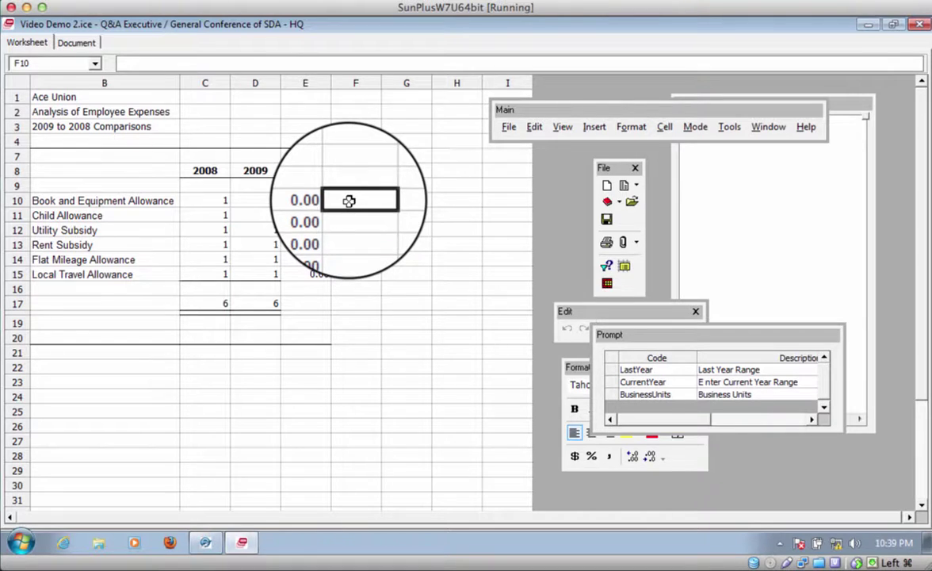
Step: Create a new format table with the code Message and the description Message
{"action": "left_click", "coordinate": [534, 129]}
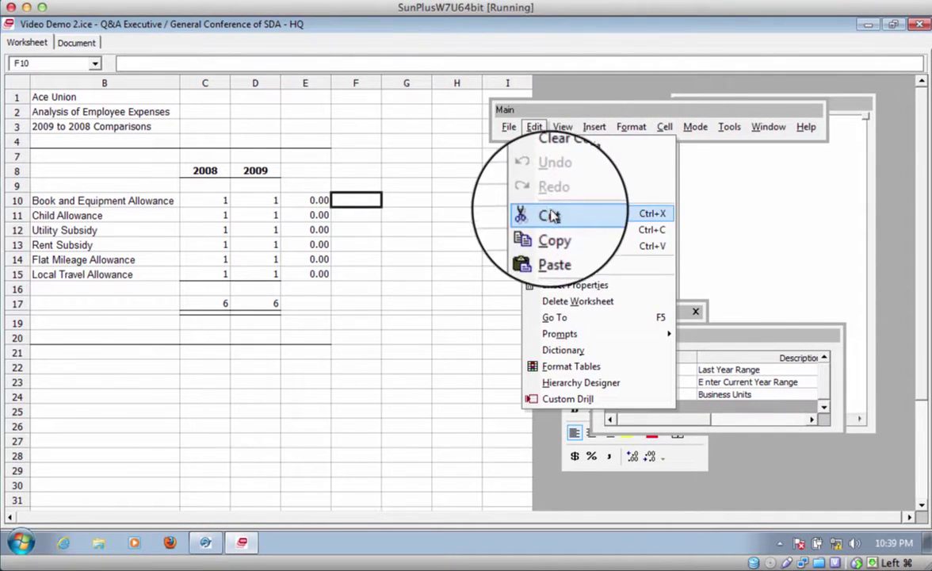
{"action": "left_click", "coordinate": [561, 368]}
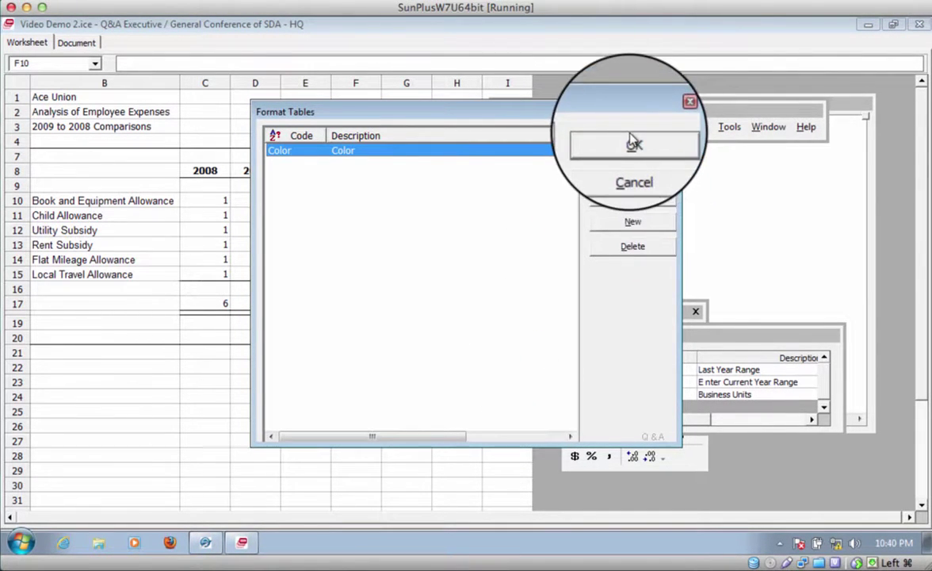
{"action": "left_click", "coordinate": [604, 221]}
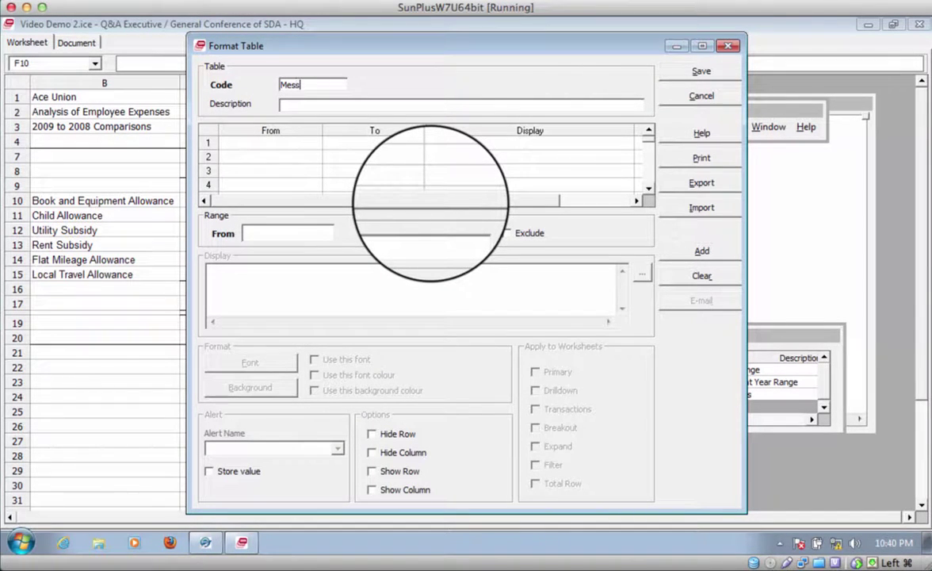
{"action": "left_click", "coordinate": [345, 104]}
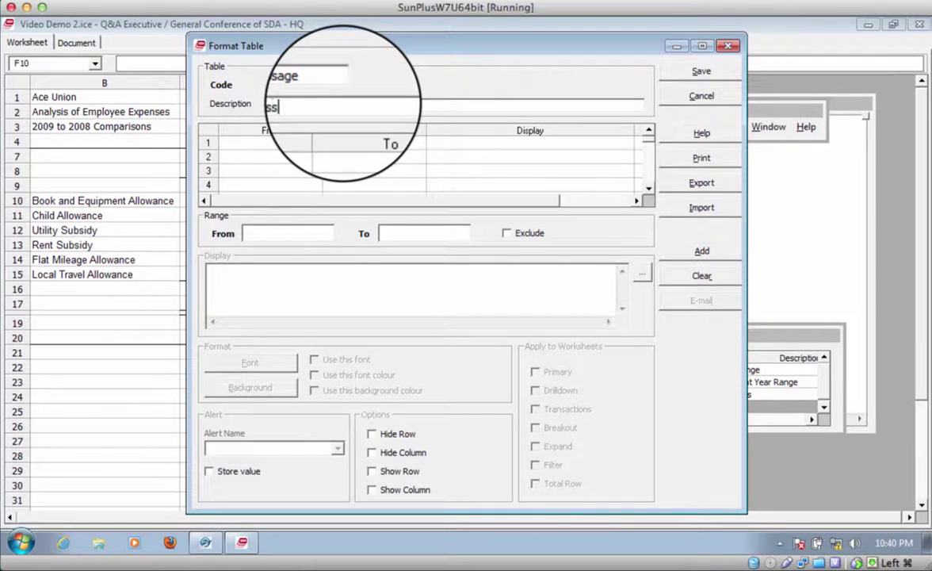
Step: Define the Message table's first range from -200000000 to 0 with the display text Favorable
{"action": "left_click", "coordinate": [262, 147]}
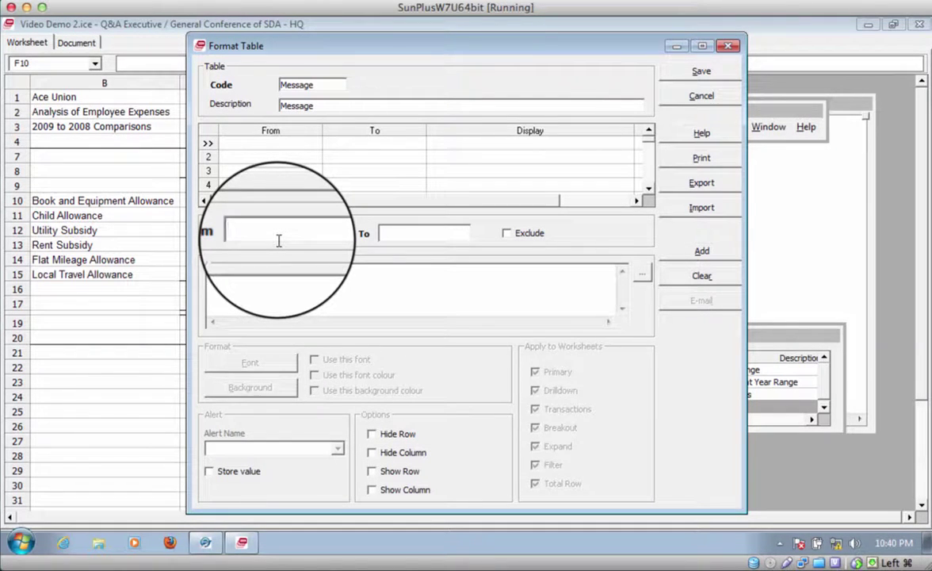
{"action": "type", "text": "200000"}
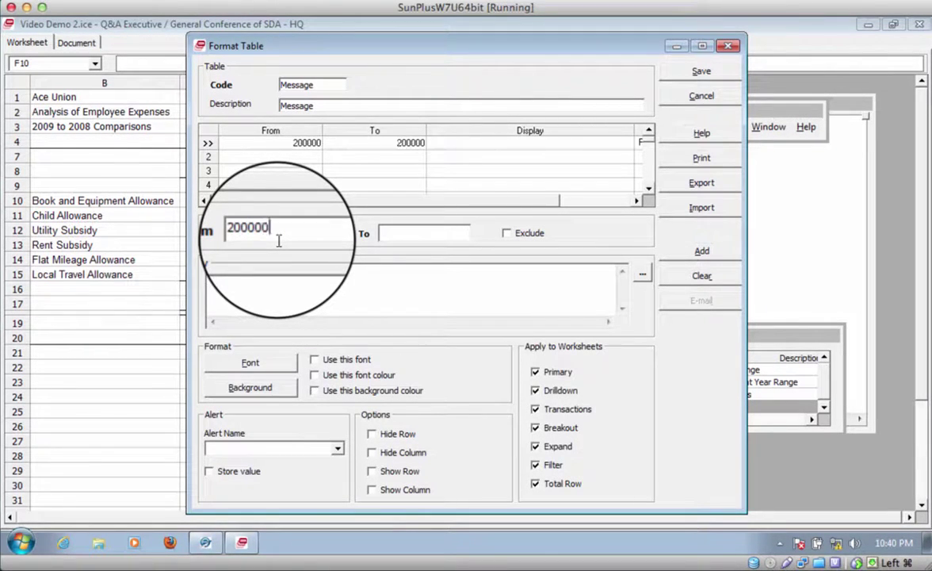
{"action": "key", "text": "BackSpace"}
{"action": "key", "text": "BackSpace"}
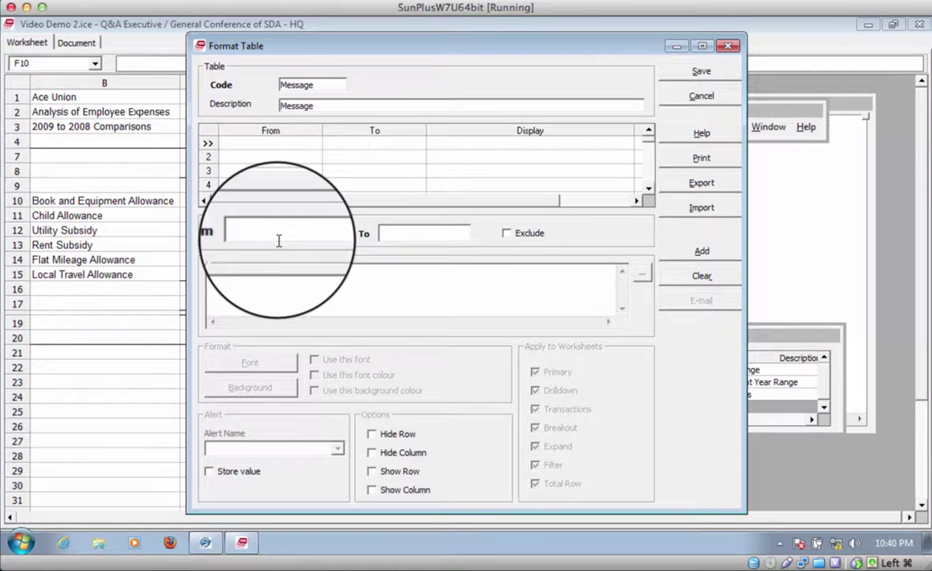
{"action": "type", "text": "-200000000"}
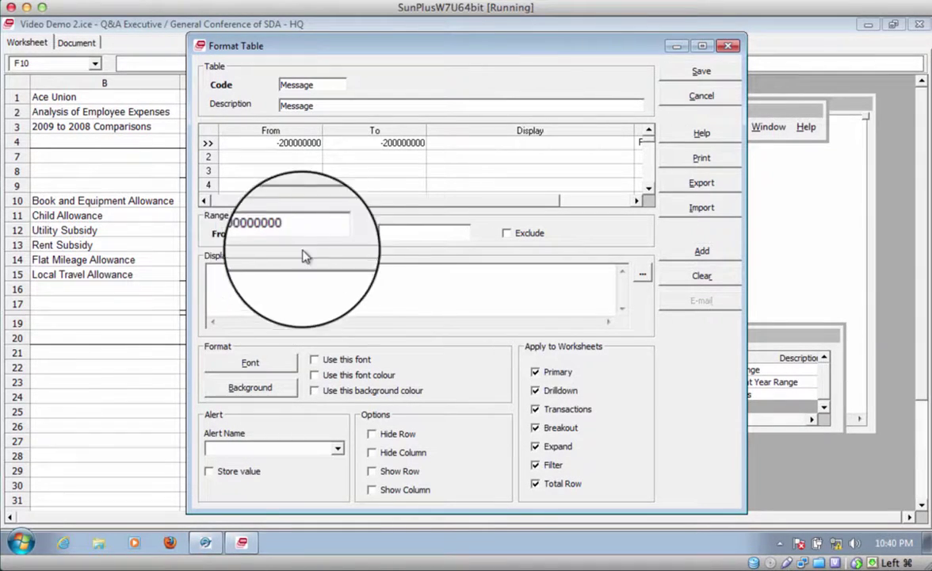
{"action": "left_click", "coordinate": [397, 231]}
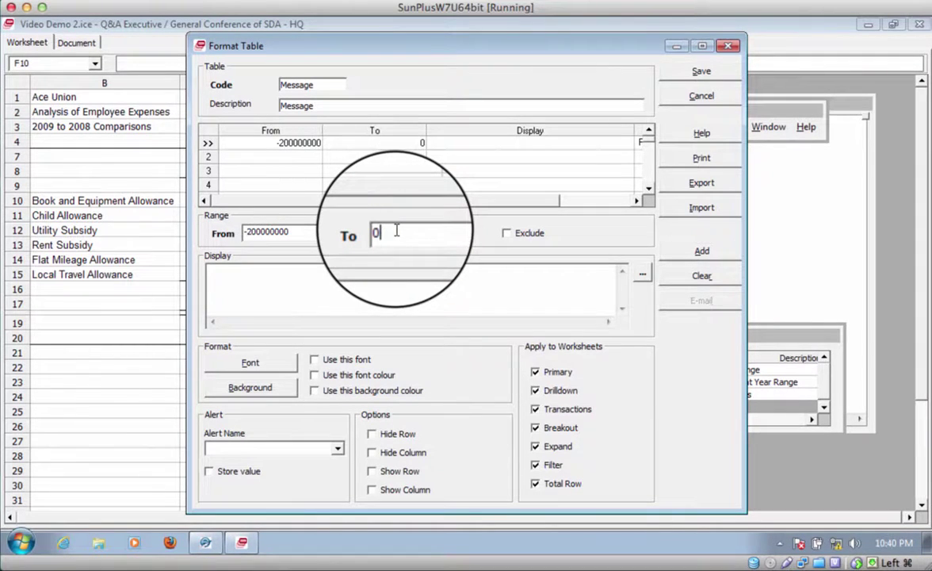
{"action": "left_click", "coordinate": [273, 273]}
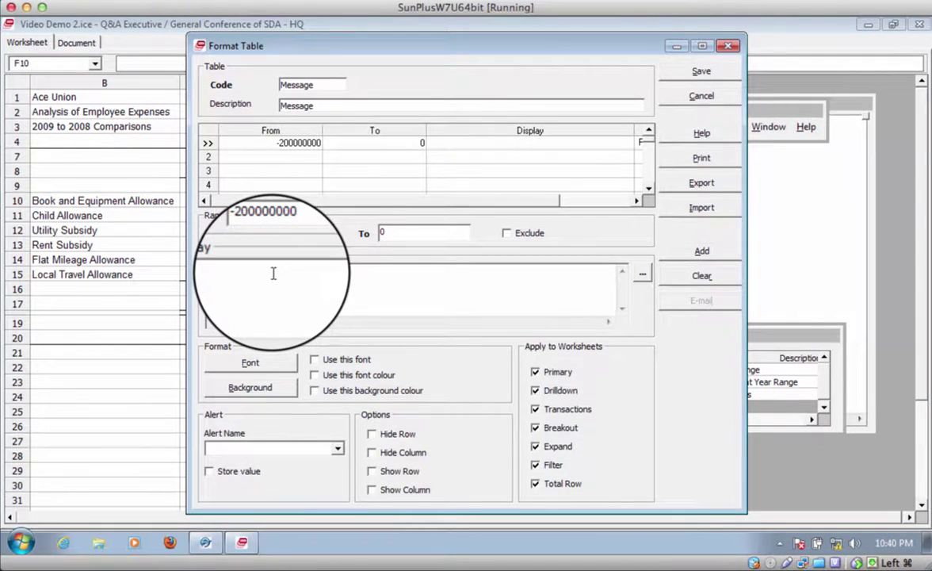
{"action": "type", "text": "Favorable"}
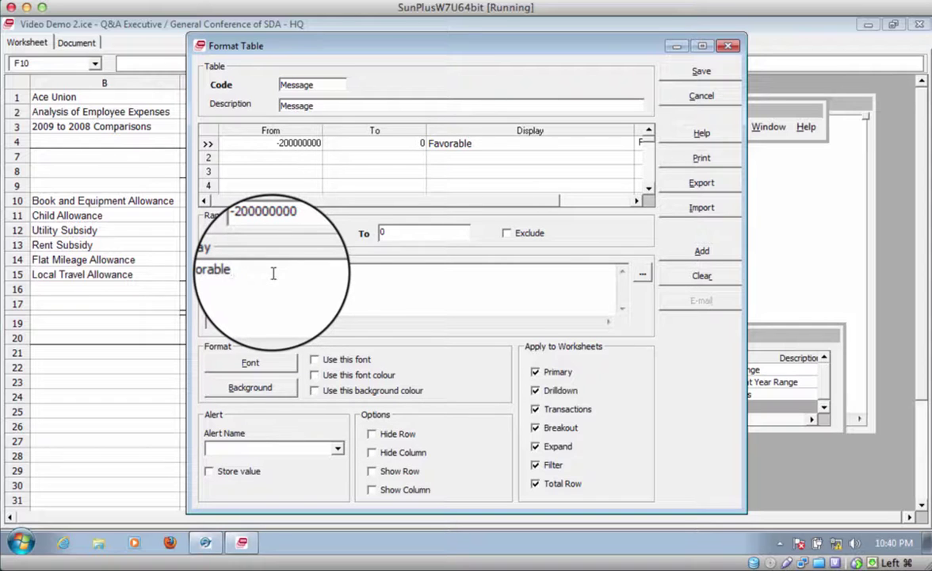
Step: Define the table's second range from 0 to 2000000 with the display text Unfavorable, and save the Message format table
{"action": "left_click", "coordinate": [207, 157]}
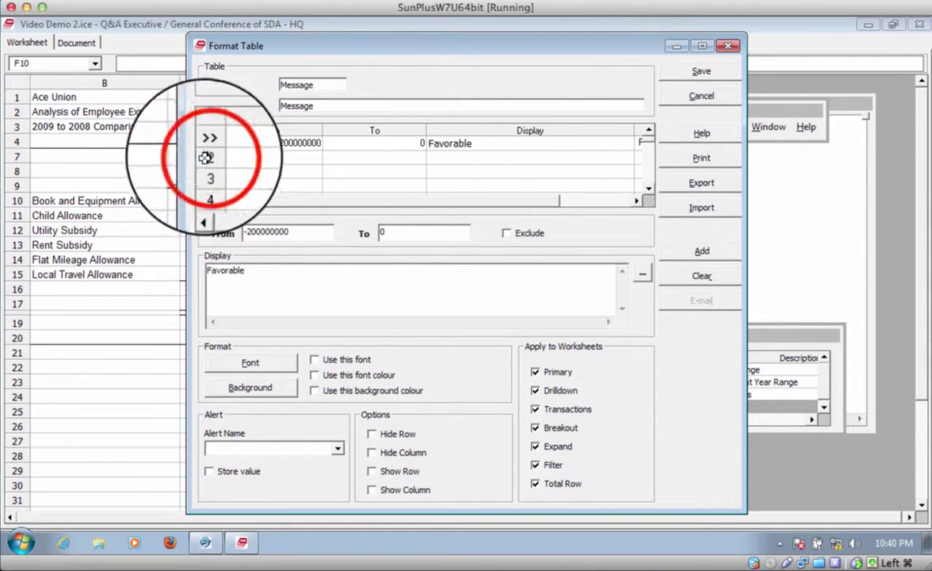
{"action": "left_click", "coordinate": [210, 157]}
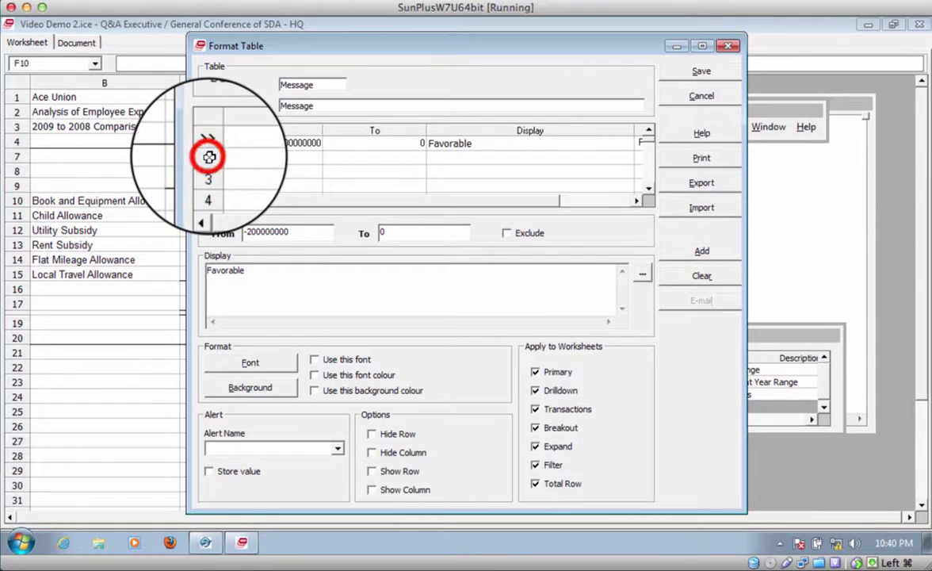
{"action": "left_click", "coordinate": [230, 158]}
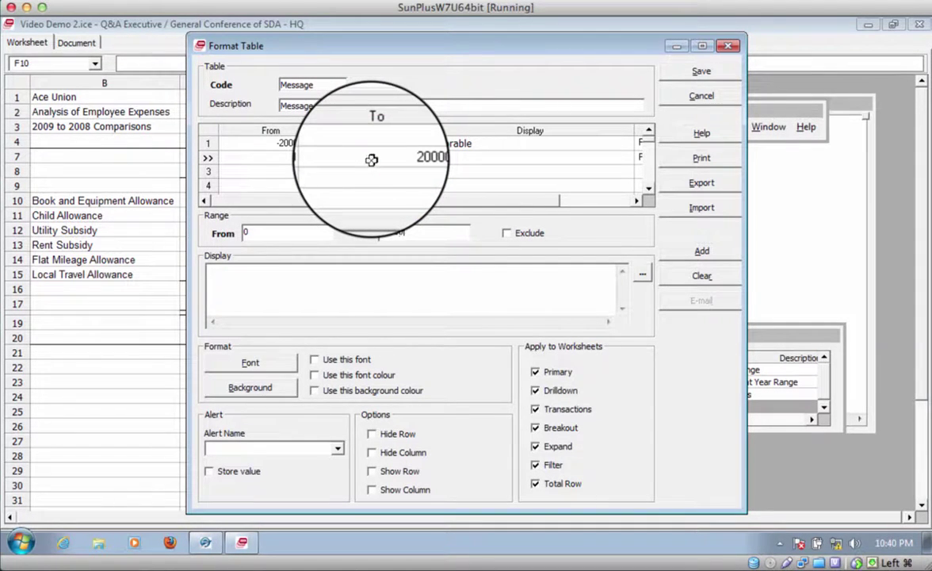
{"action": "left_click", "coordinate": [225, 271]}
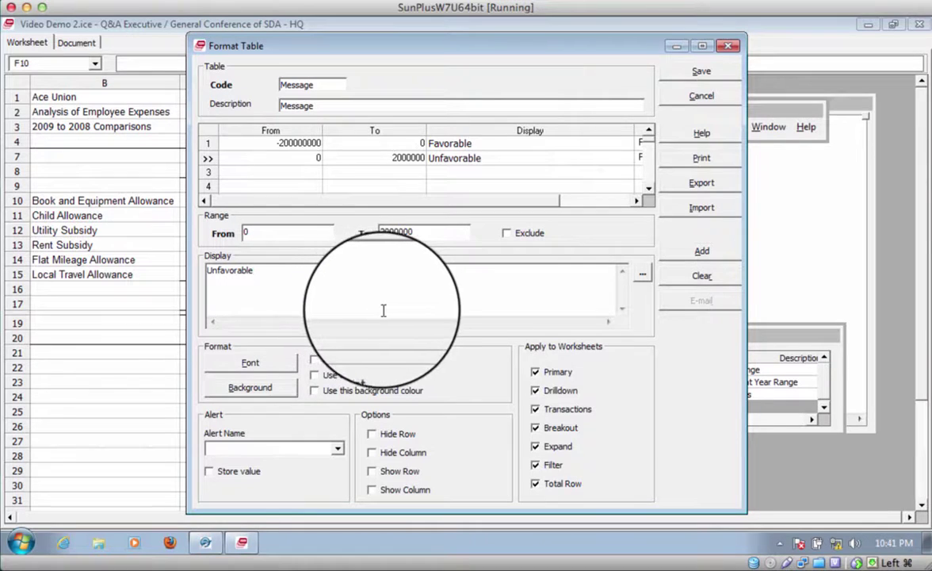
{"action": "left_click", "coordinate": [718, 75]}
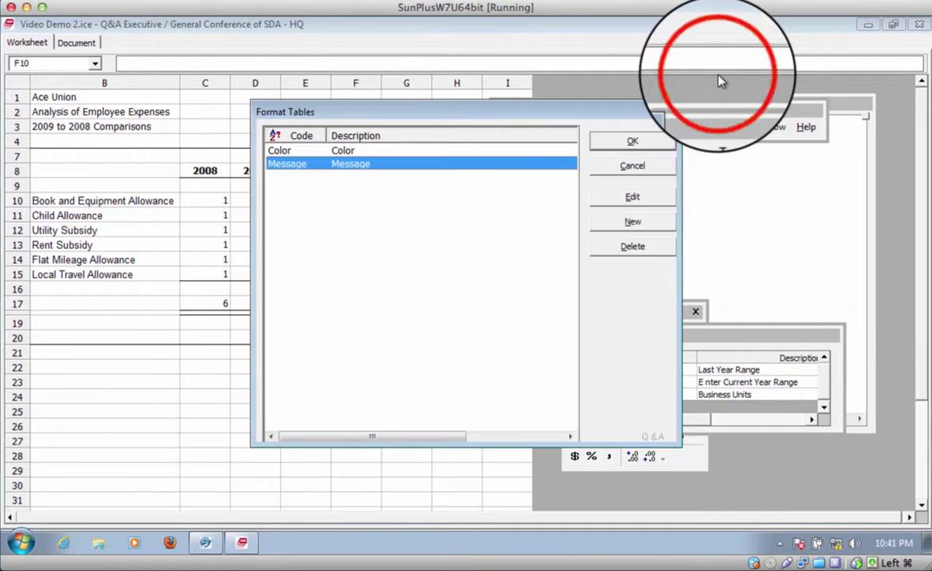
{"action": "left_click", "coordinate": [635, 143]}
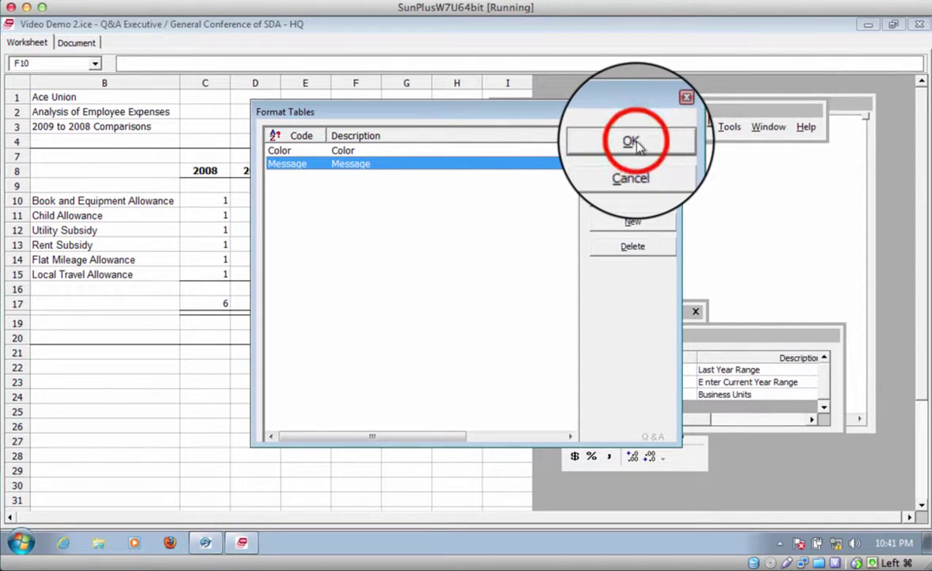
{"action": "left_click", "coordinate": [637, 140]}
Step: Assign the Message format table to cell F10 with the driver value =$E$10
{"action": "left_click", "coordinate": [358, 202]}
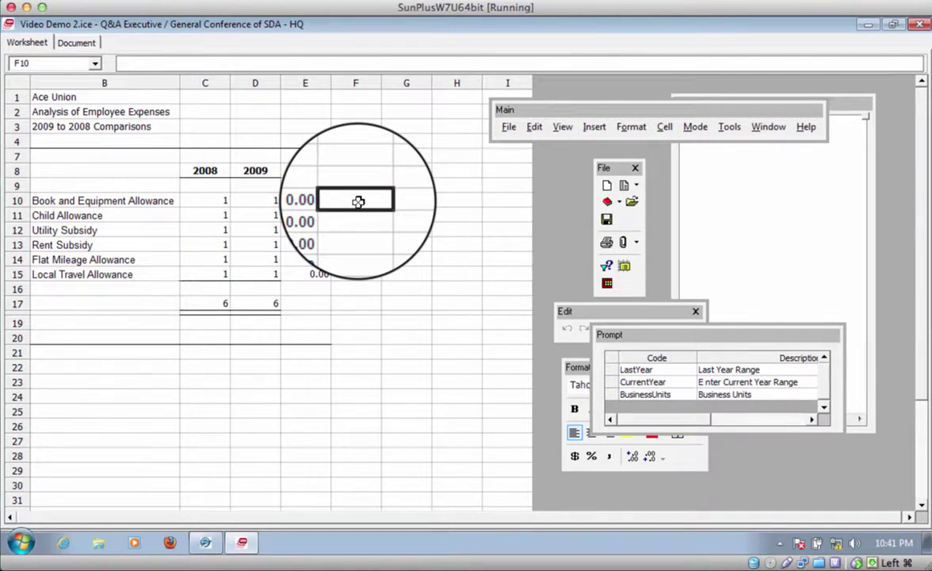
{"action": "double_click", "coordinate": [358, 202]}
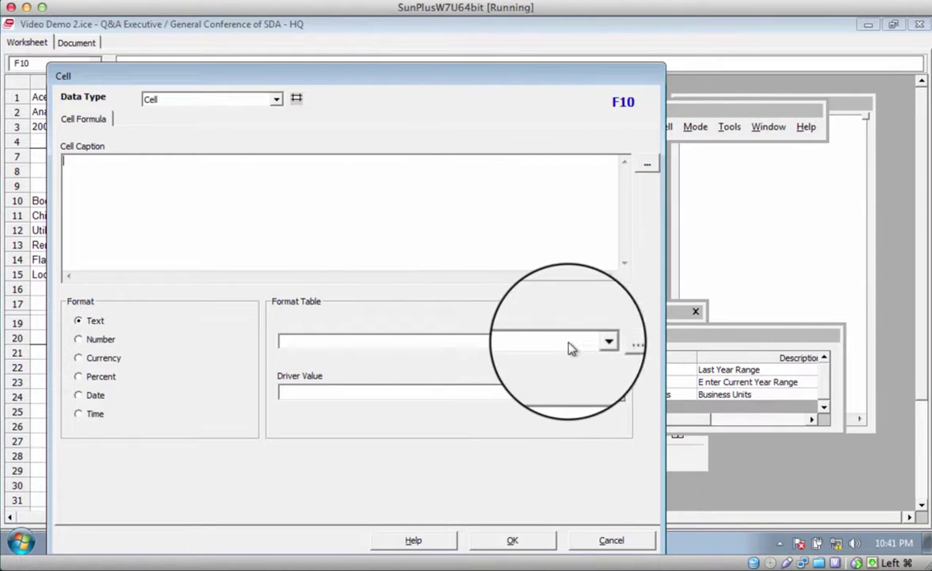
{"action": "left_click", "coordinate": [594, 343]}
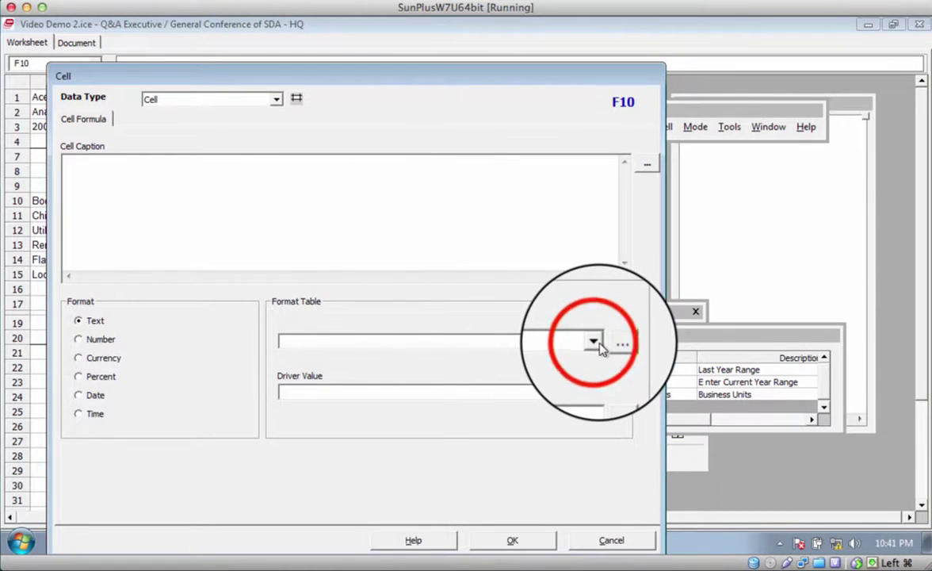
{"action": "left_click", "coordinate": [489, 377]}
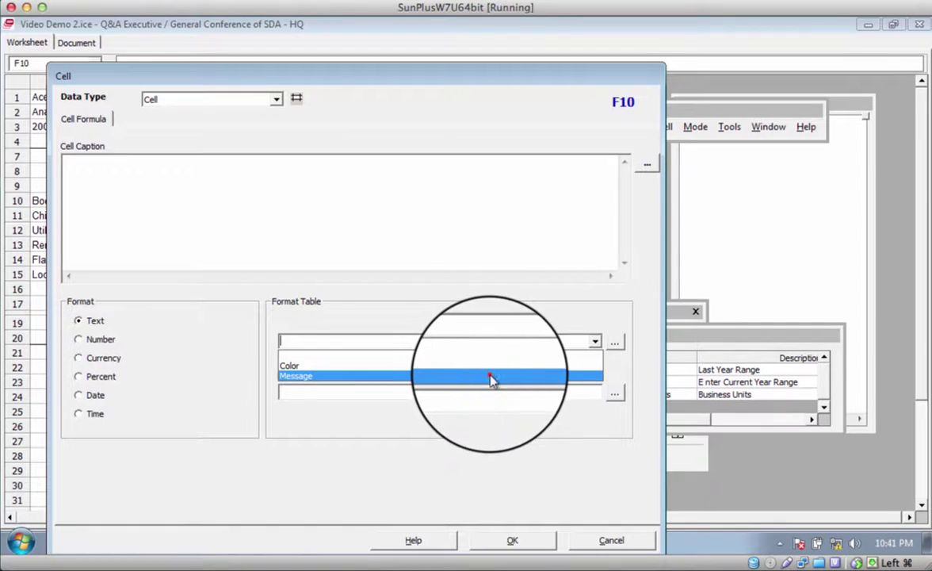
{"action": "left_click", "coordinate": [432, 76]}
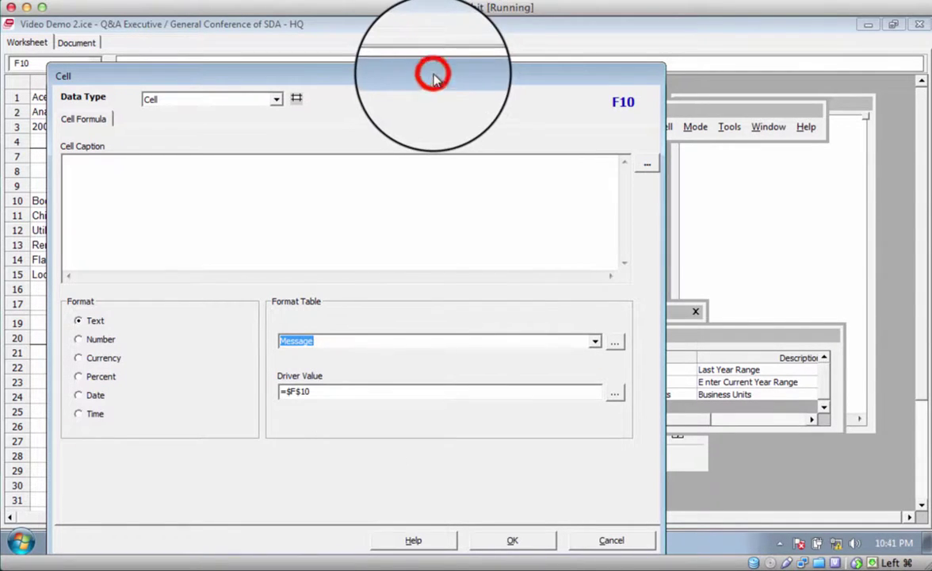
{"action": "left_click_drag", "start_coordinate": [434, 77], "coordinate": [771, 30]}
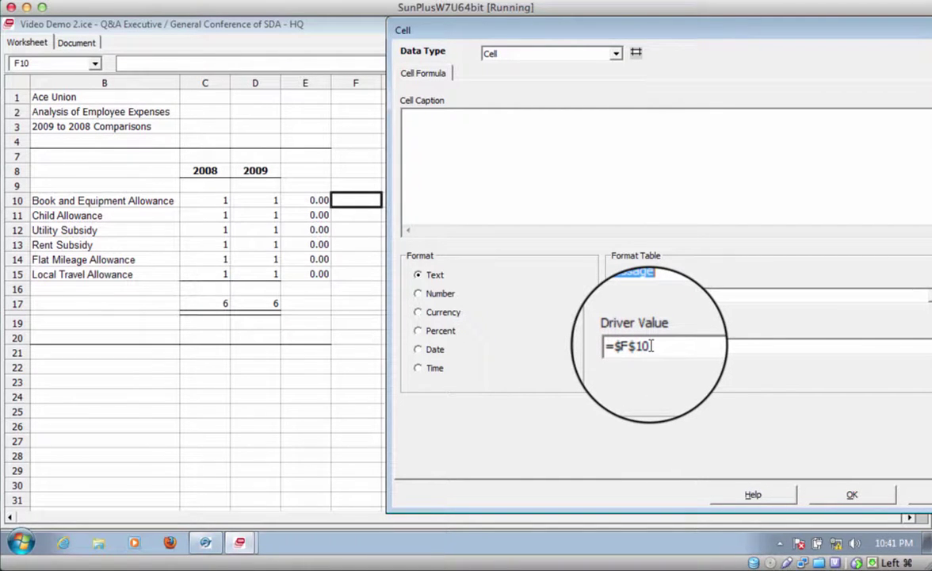
{"action": "left_click", "coordinate": [626, 346]}
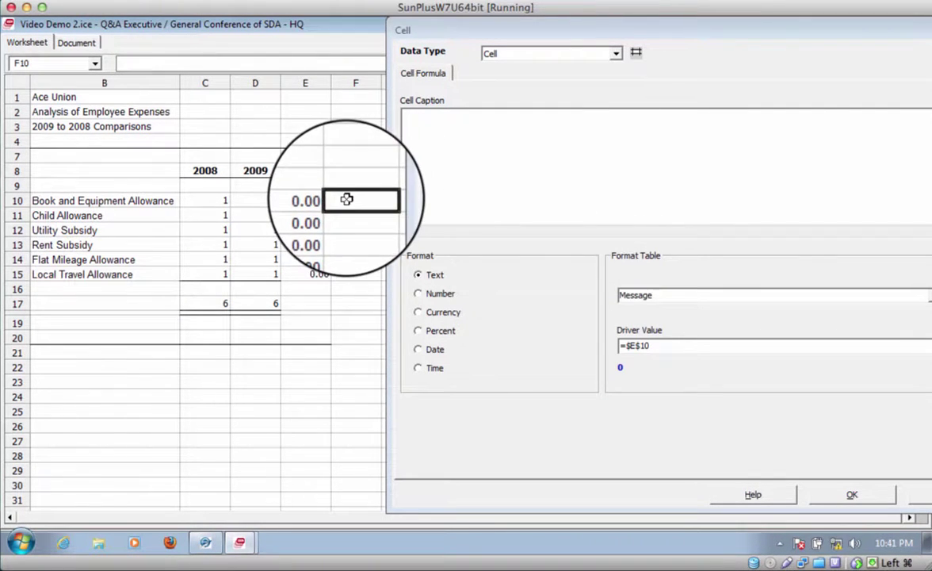
{"action": "left_click", "coordinate": [842, 498]}
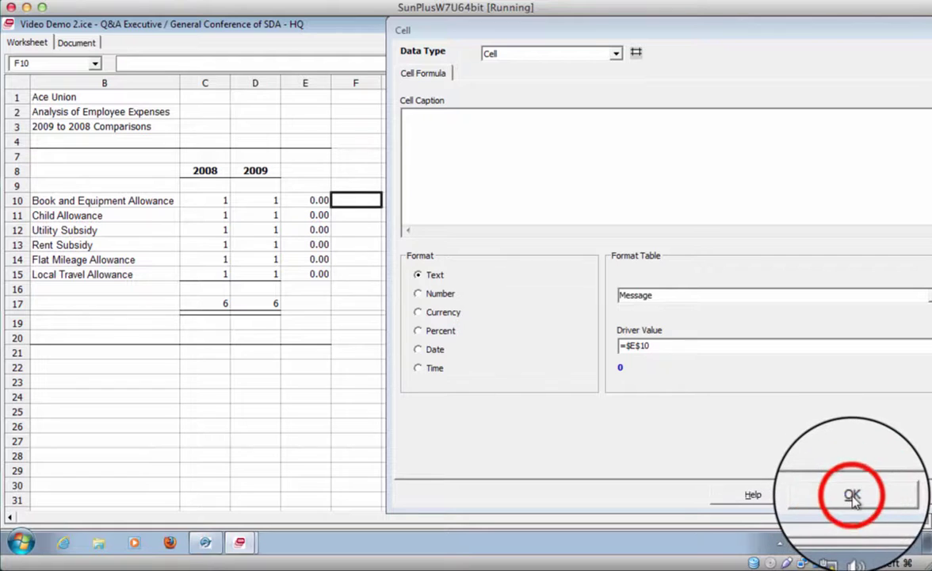
Step: Copy cell F10 and paste it into cells F11 to F15
{"action": "left_click", "coordinate": [364, 199]}
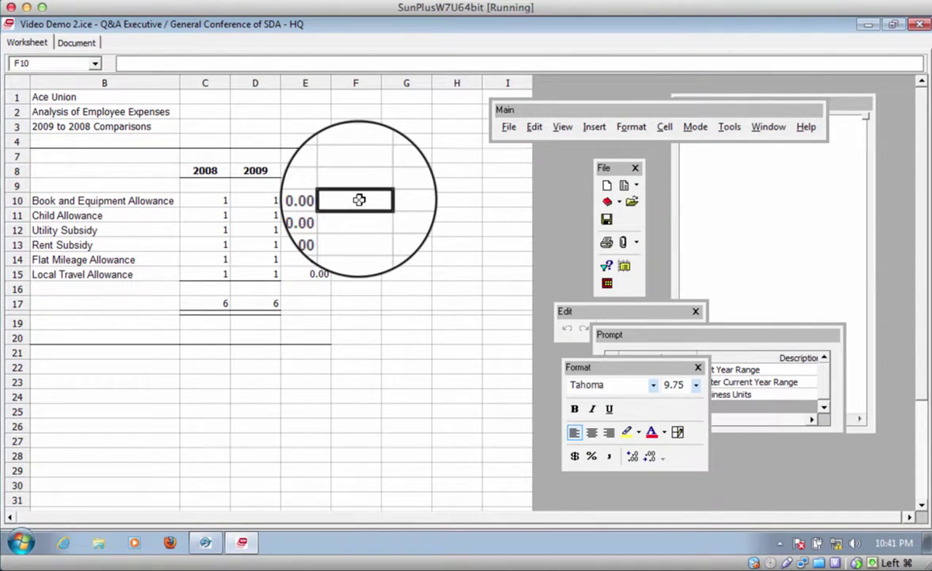
{"action": "right_click", "coordinate": [359, 200]}
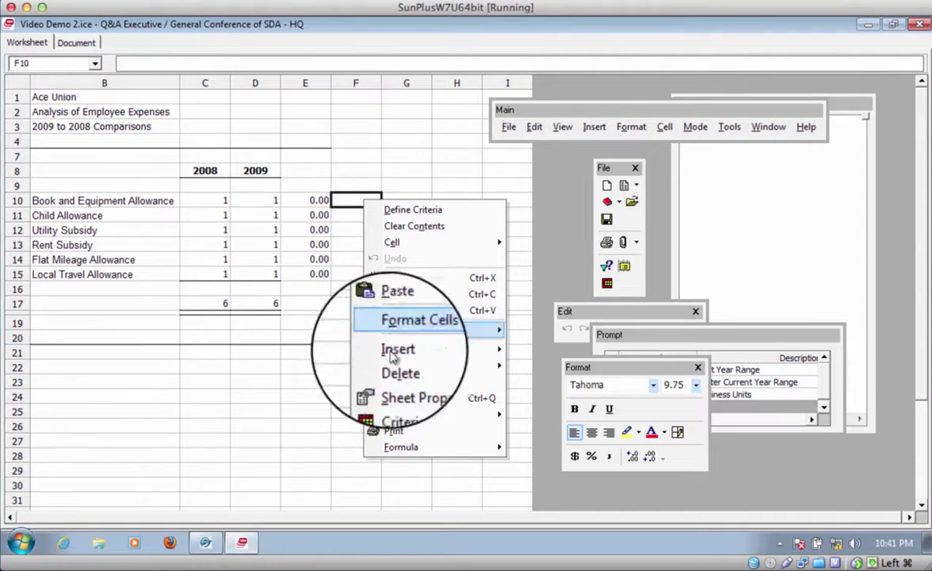
{"action": "left_click", "coordinate": [392, 290]}
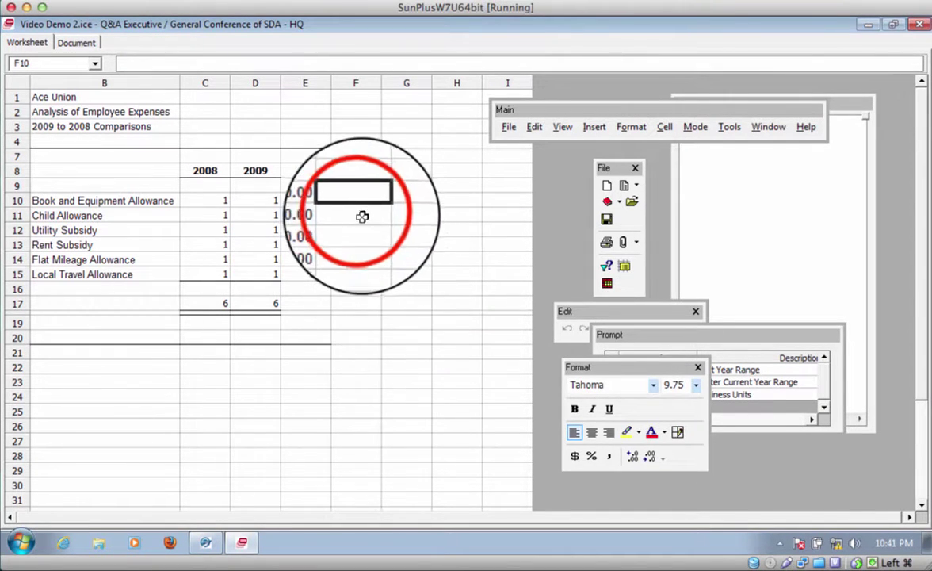
{"action": "left_click_drag", "start_coordinate": [364, 274], "coordinate": [365, 274]}
{"action": "right_click", "coordinate": [361, 258]}
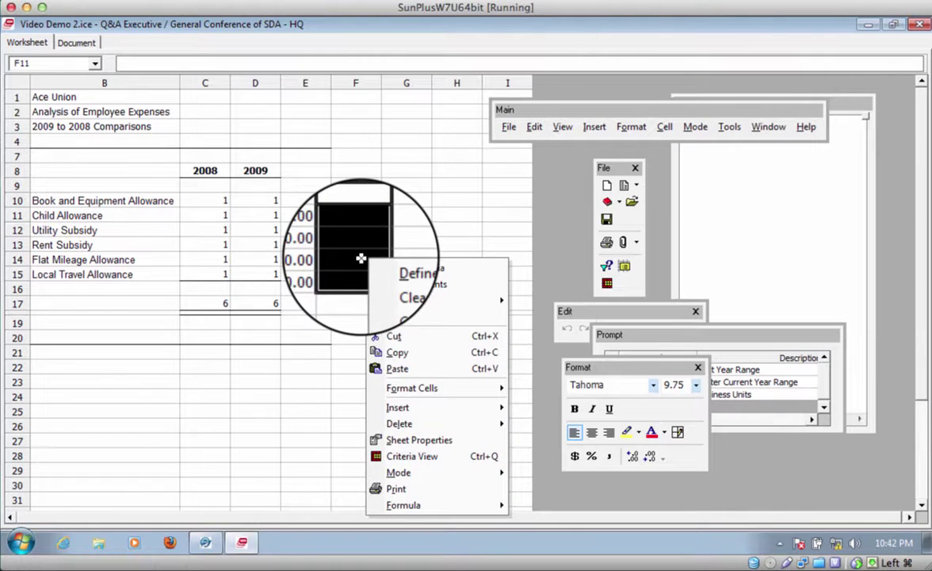
{"action": "left_click", "coordinate": [402, 369]}
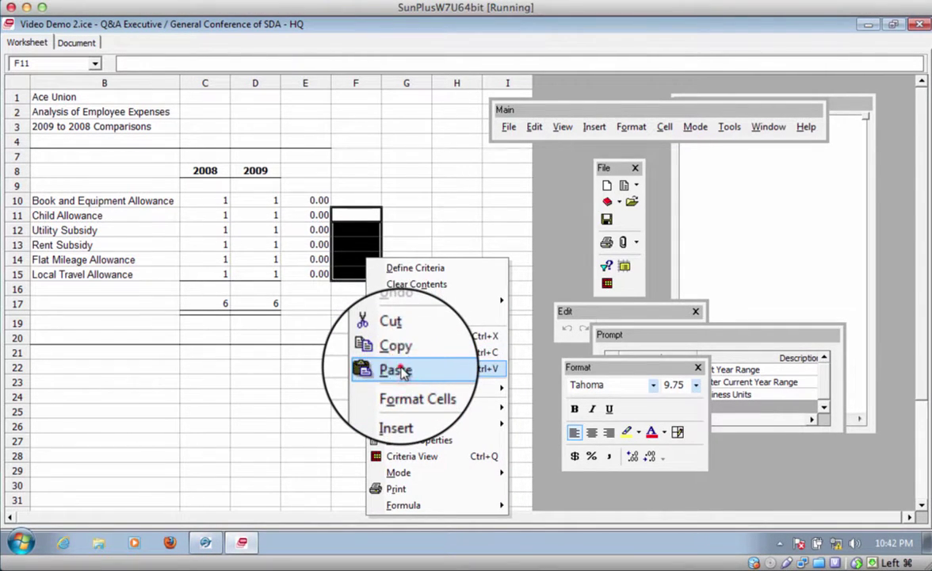
Step: Check the driver value in the definition of pasted cell F14
{"action": "right_click", "coordinate": [352, 252]}
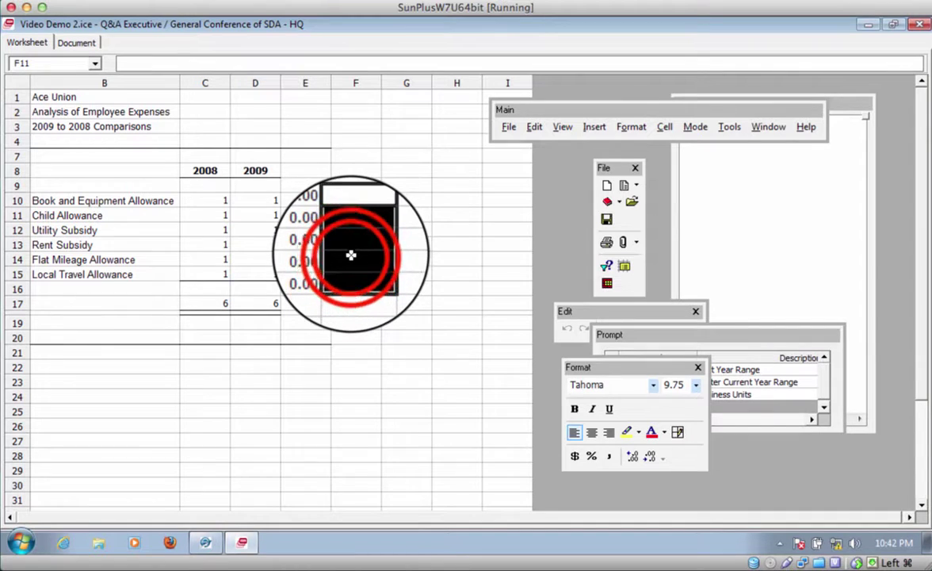
{"action": "double_click", "coordinate": [351, 257]}
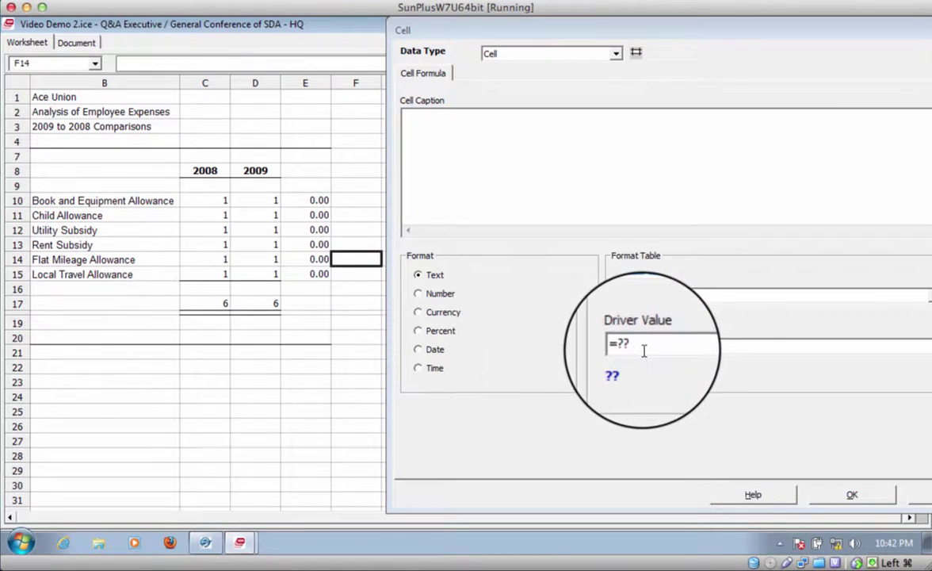
{"action": "left_click", "coordinate": [852, 493]}
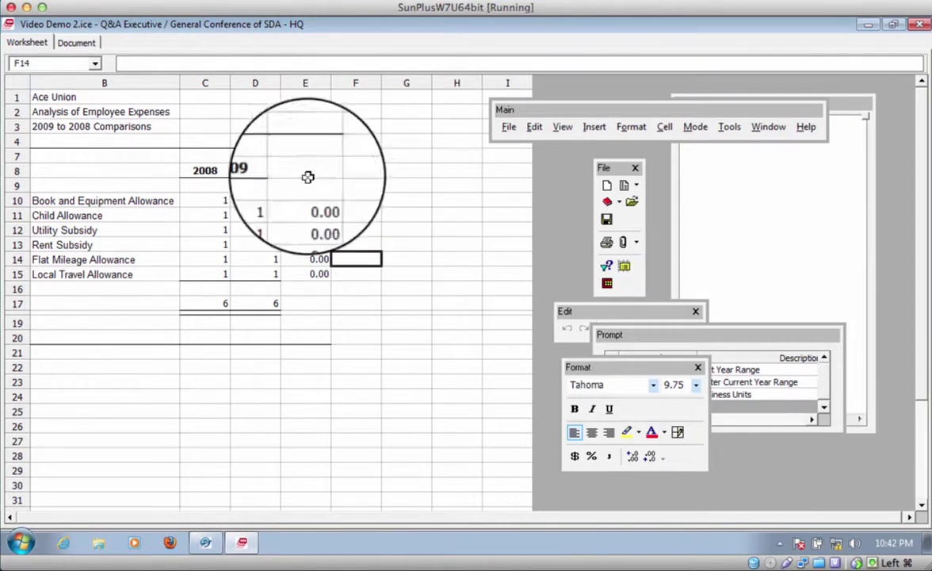
Step: Replace the Message format table's driver value in cell F11 with =$E$11
{"action": "left_click", "coordinate": [351, 220]}
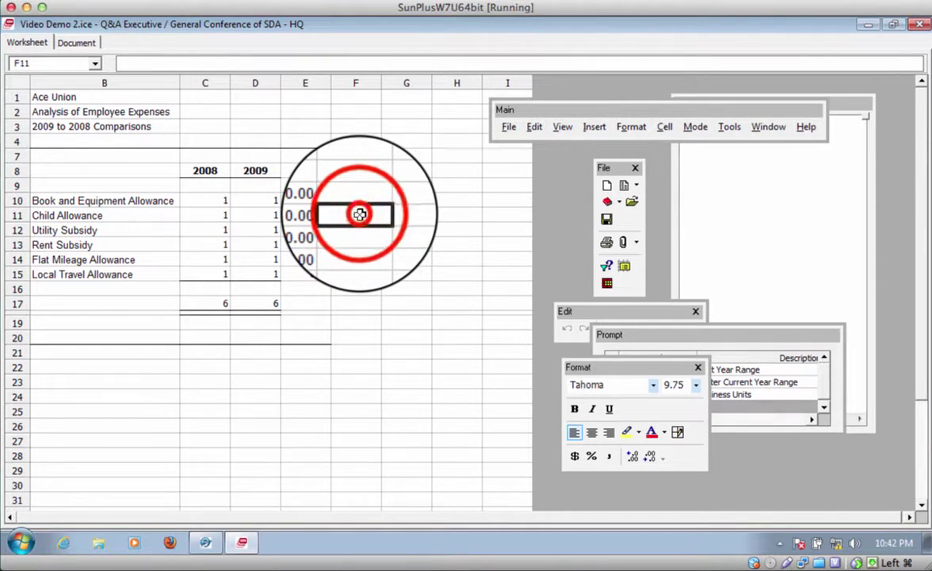
{"action": "double_click", "coordinate": [360, 214]}
{"action": "left_click", "coordinate": [658, 345]}
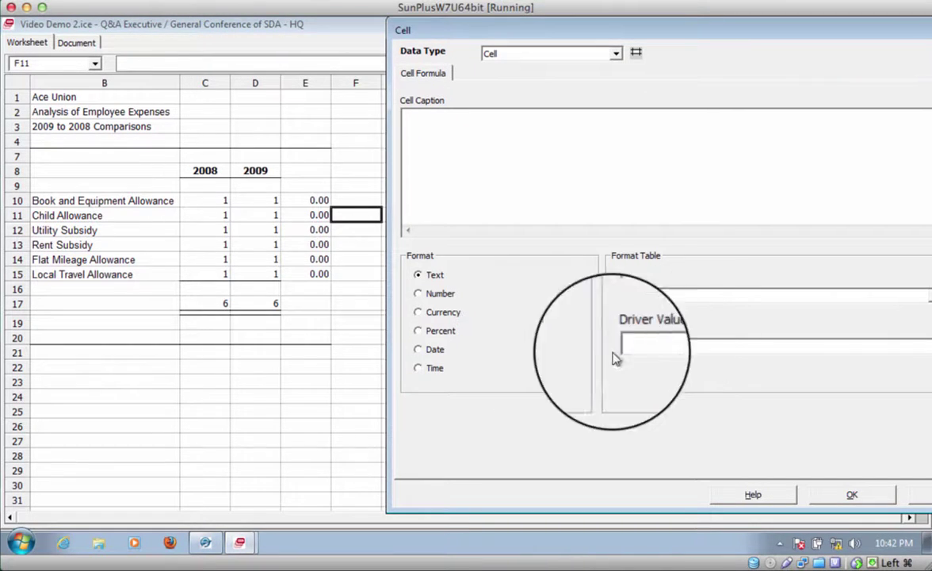
{"action": "left_click", "coordinate": [315, 215]}
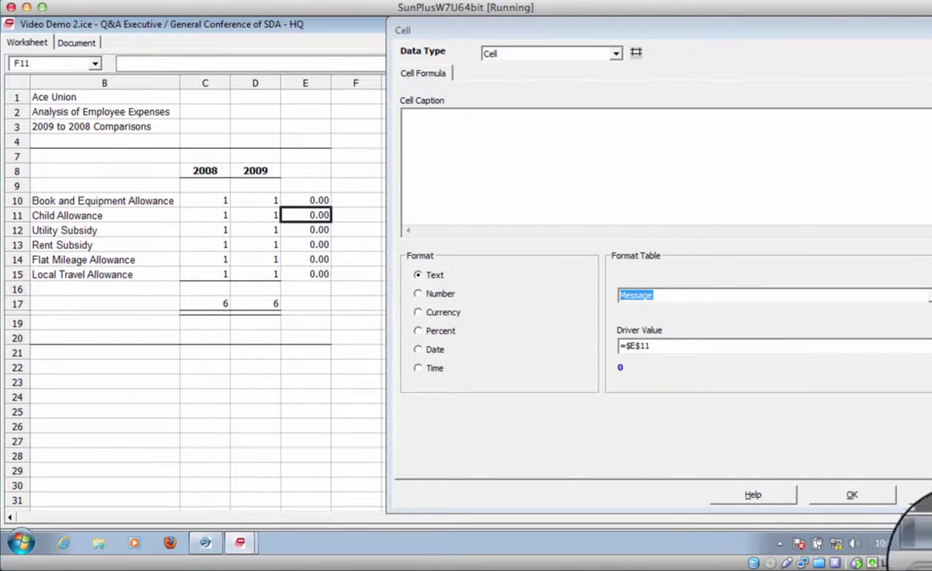
{"action": "left_click", "coordinate": [851, 493]}
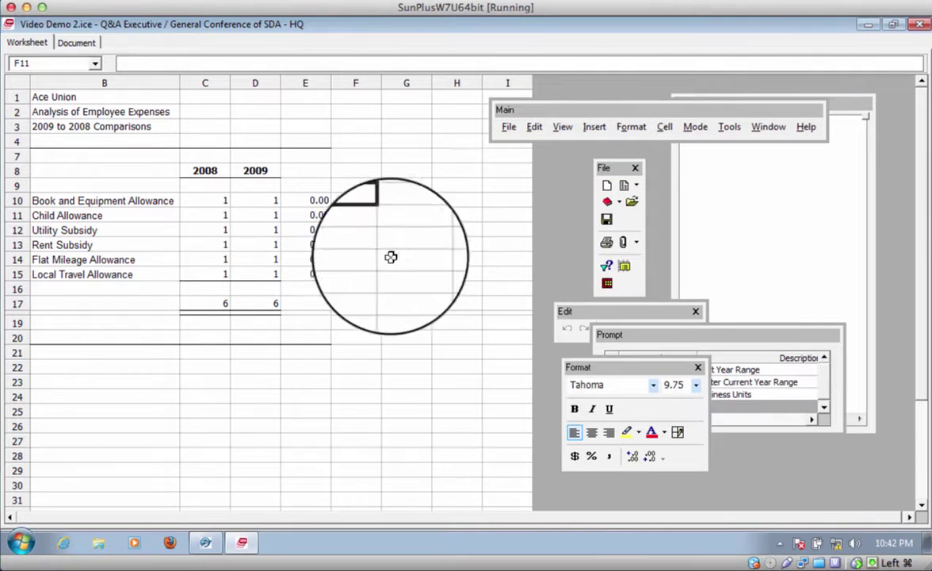
Step: Replace the Message format table's driver value in cell F12 with =$E$12
{"action": "double_click", "coordinate": [356, 229]}
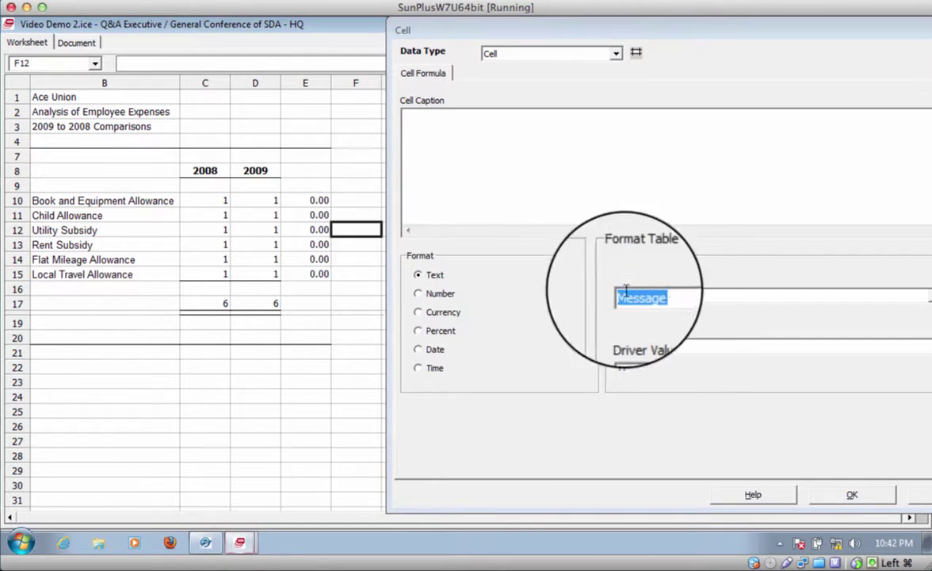
{"action": "left_click", "coordinate": [632, 346]}
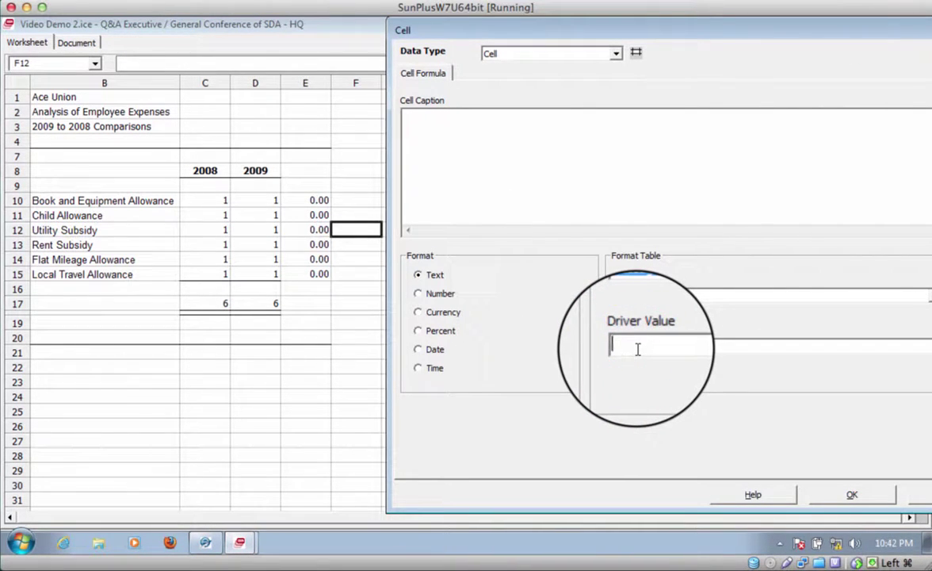
{"action": "left_click", "coordinate": [306, 229]}
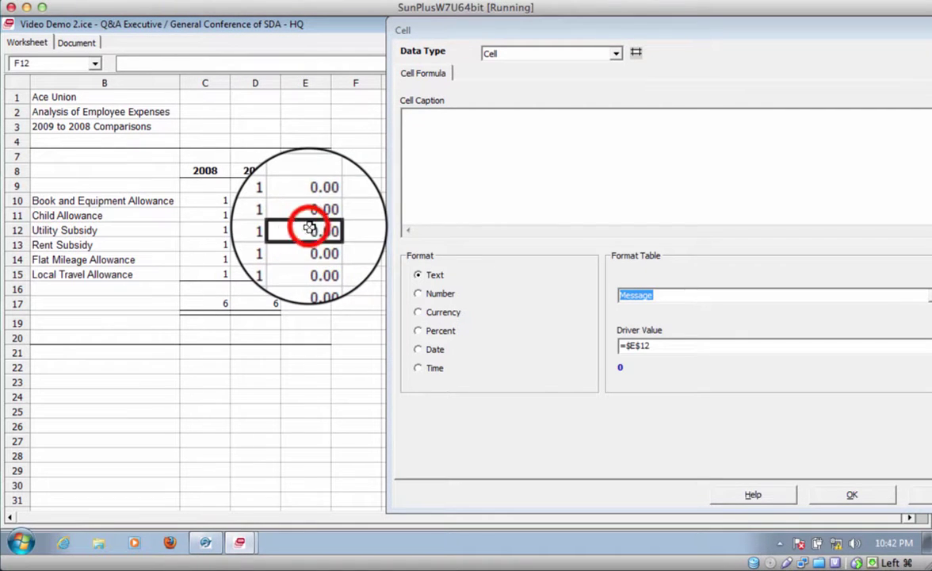
{"action": "left_click", "coordinate": [852, 494]}
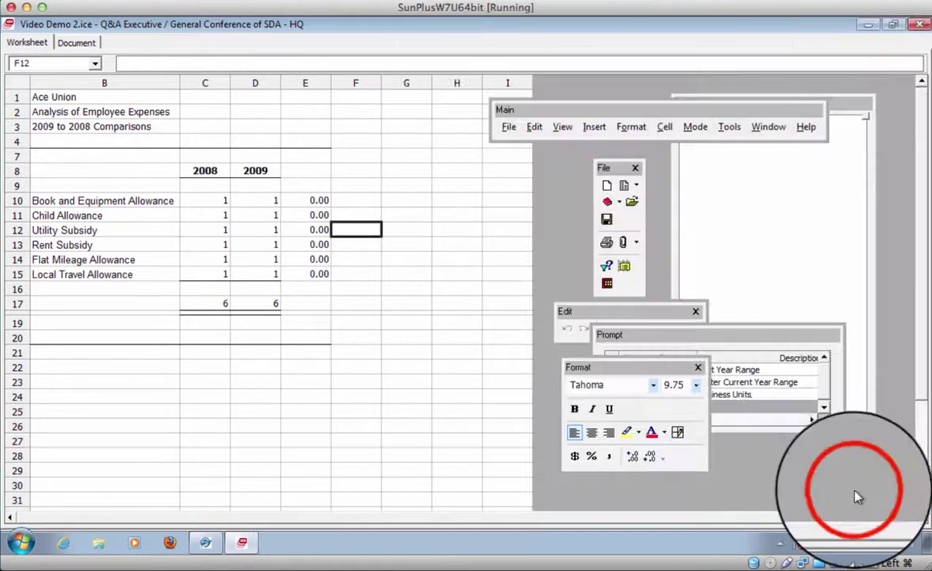
Step: Clear the invalid driver value in cell F13 and make it reference cell E13
{"action": "double_click", "coordinate": [362, 245]}
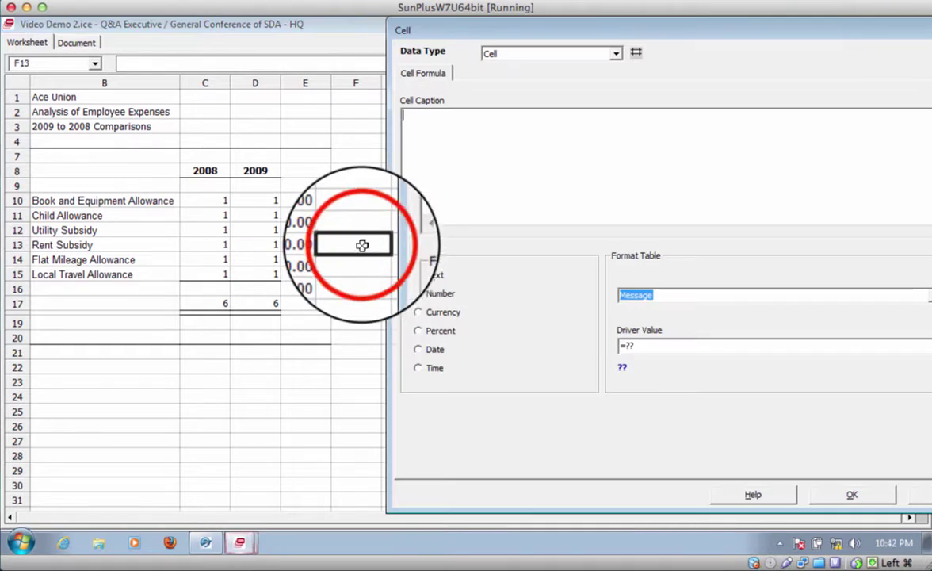
{"action": "left_click", "coordinate": [638, 345]}
{"action": "key", "text": "BackSpace"}
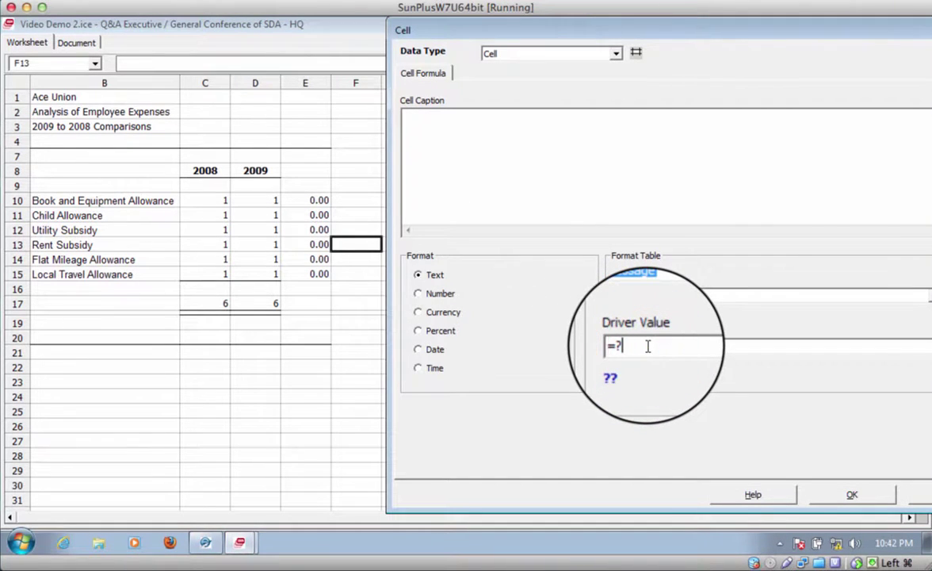
{"action": "left_click", "coordinate": [311, 244]}
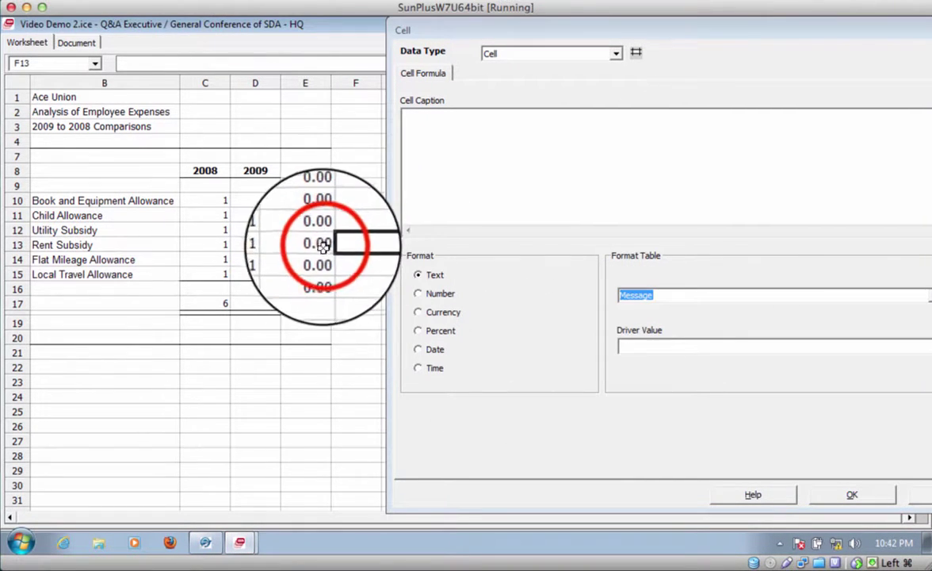
{"action": "left_click", "coordinate": [852, 494]}
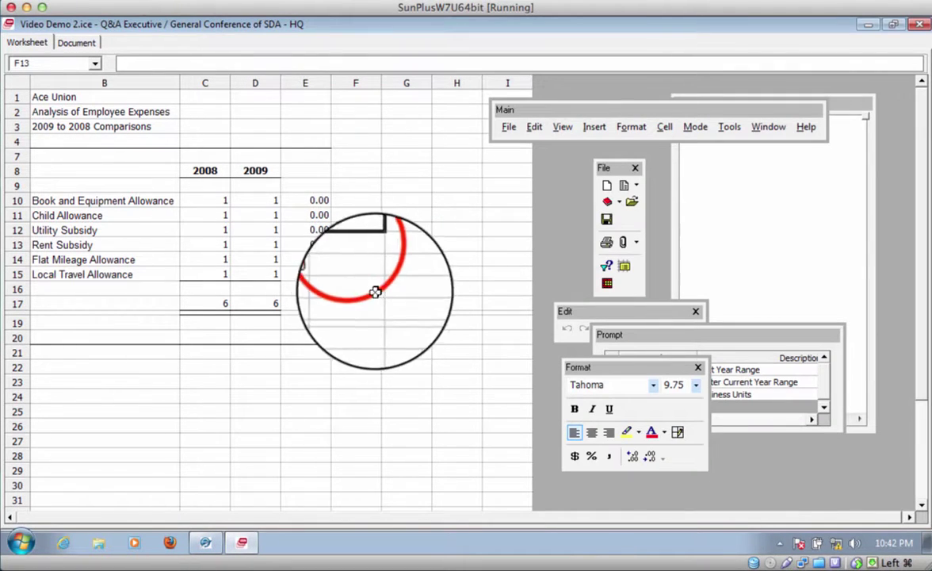
Step: Clear the invalid driver value in cell F14 and make it reference cell E14
{"action": "left_click", "coordinate": [357, 260]}
{"action": "double_click", "coordinate": [357, 260]}
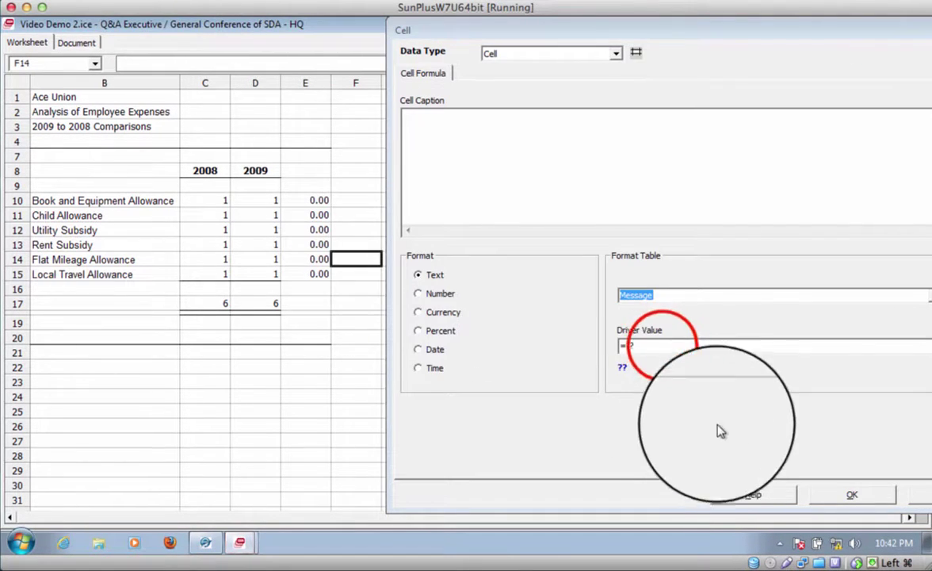
{"action": "left_click", "coordinate": [665, 346]}
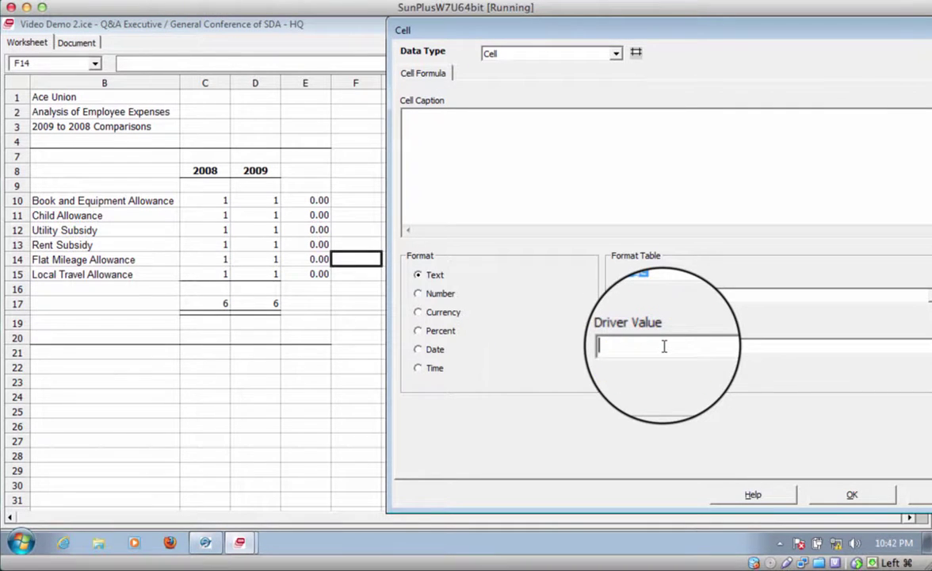
{"action": "left_click", "coordinate": [306, 260]}
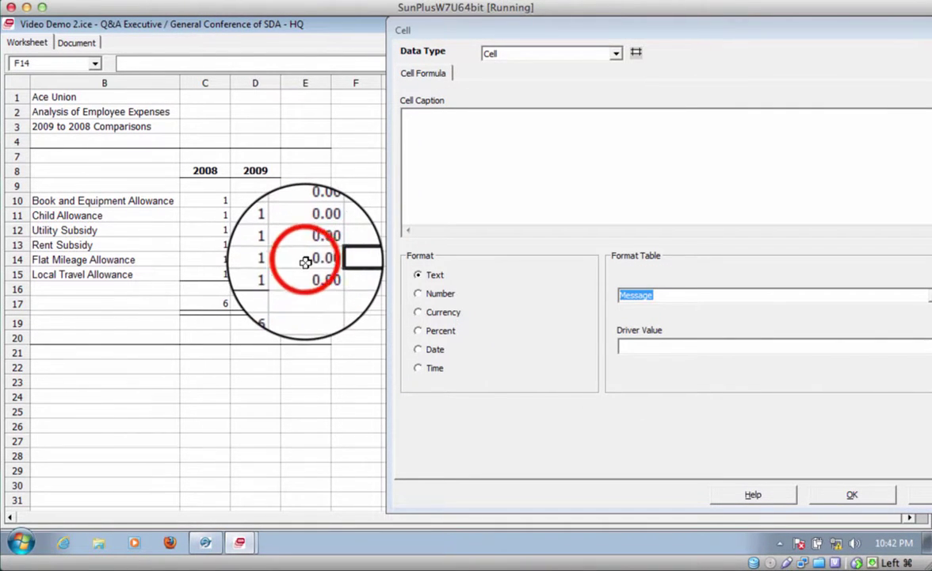
{"action": "left_click", "coordinate": [831, 500]}
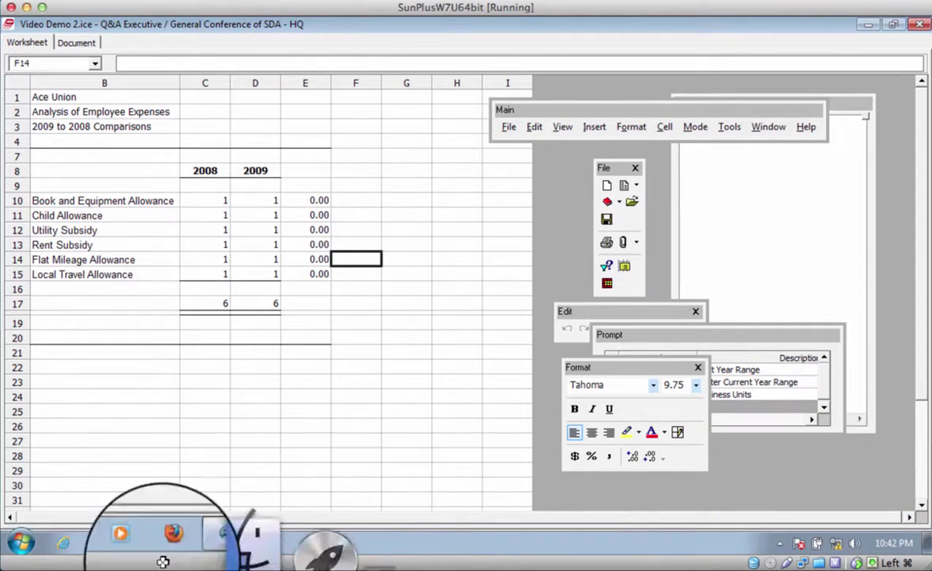
Step: Clear the invalid driver value in cell F15 and make it reference cell E15
{"action": "double_click", "coordinate": [356, 273]}
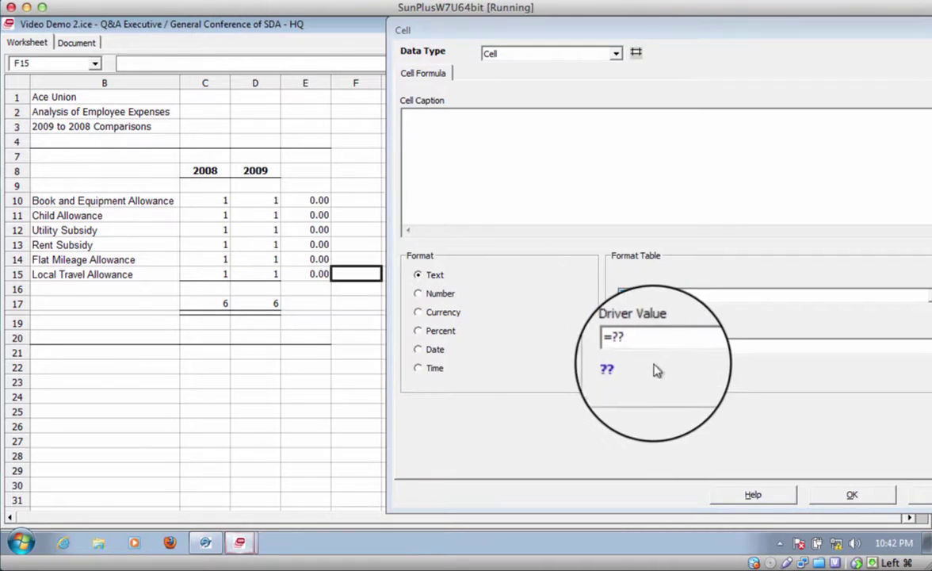
{"action": "left_click", "coordinate": [643, 349]}
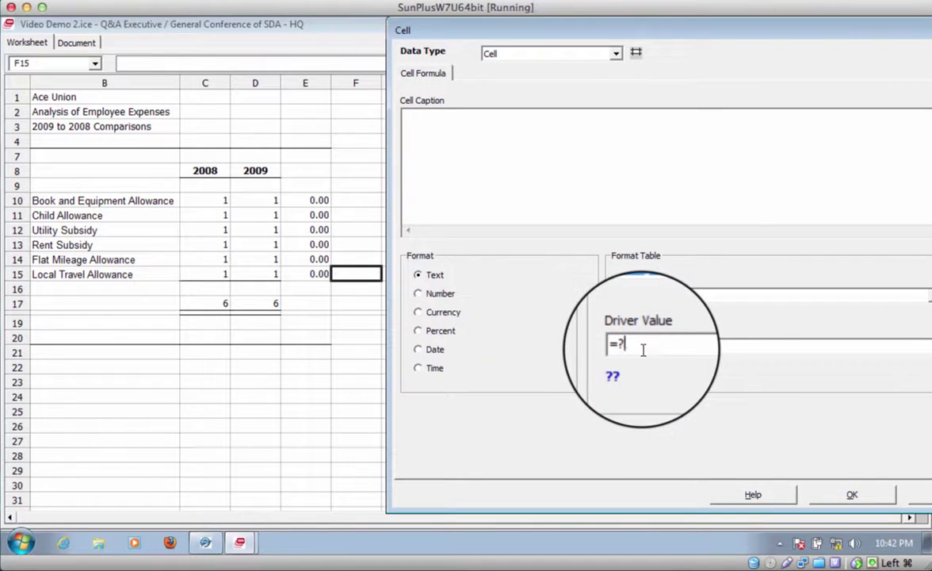
{"action": "left_click", "coordinate": [305, 273]}
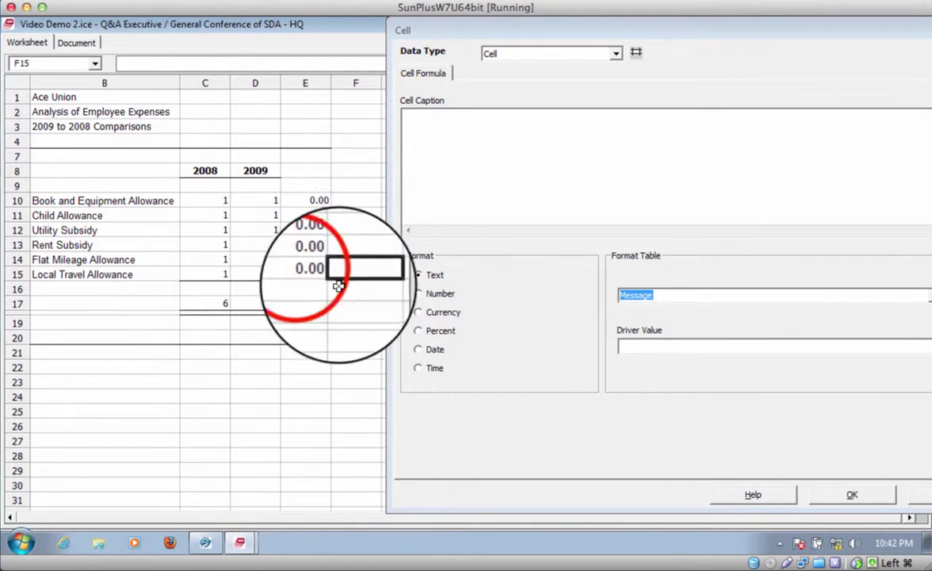
{"action": "left_click", "coordinate": [850, 493]}
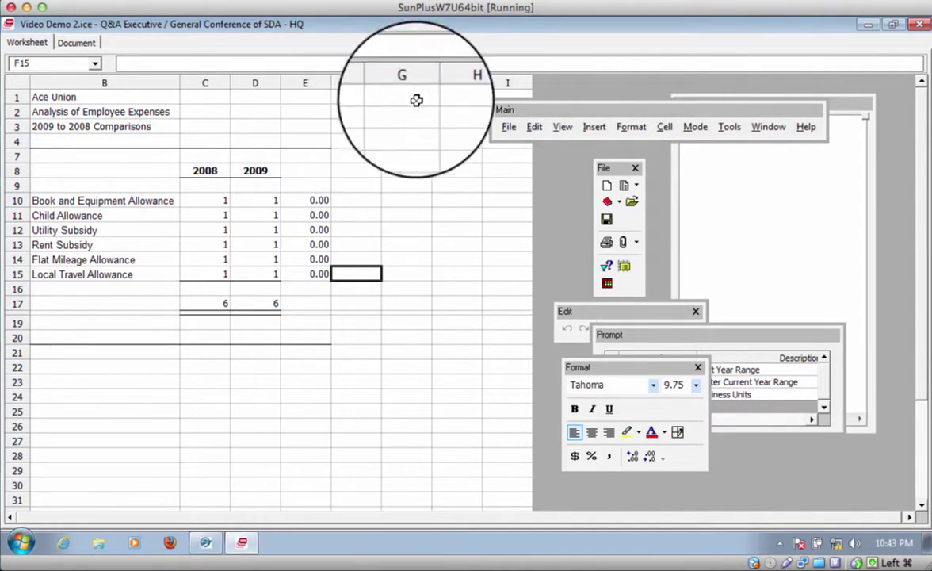
Step: Extract the report's drill path and view the Security Services and Stewardship/Trust Services breakouts in the drill tree
{"action": "left_click", "coordinate": [610, 267]}
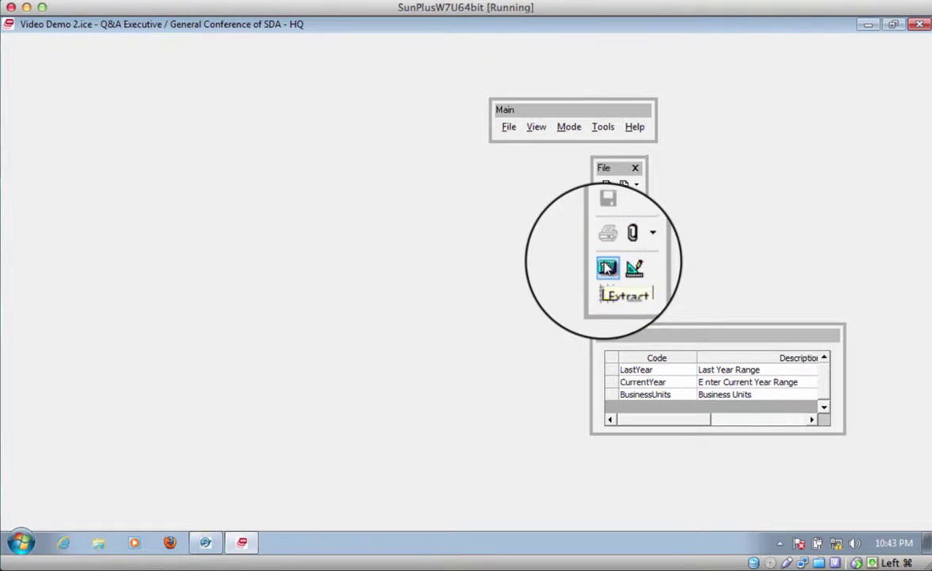
{"action": "left_click", "coordinate": [607, 267]}
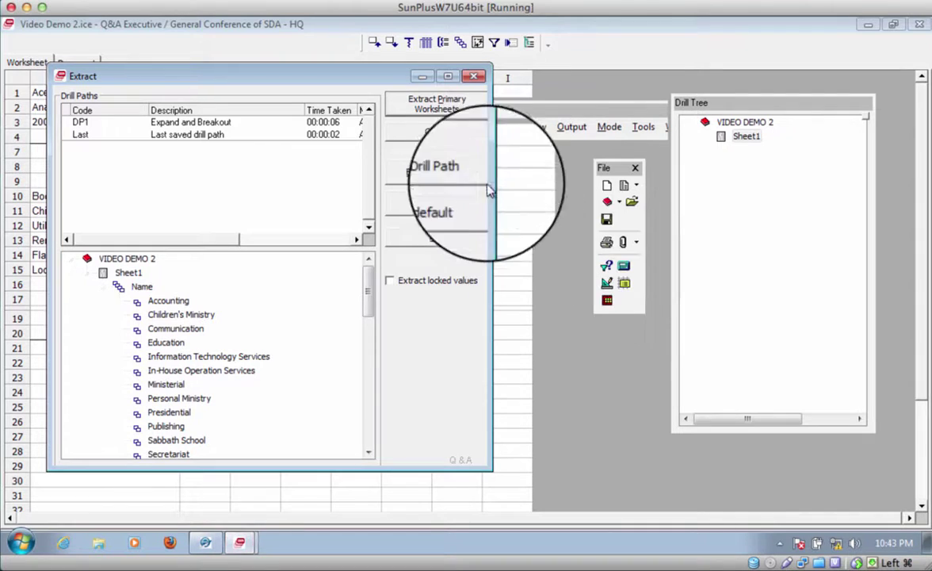
{"action": "left_click", "coordinate": [452, 173]}
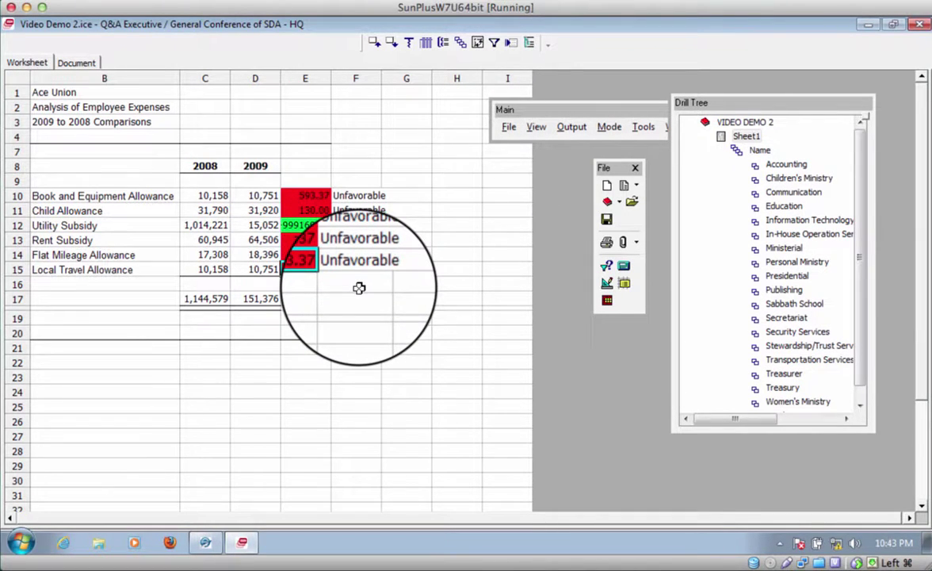
{"action": "left_click", "coordinate": [789, 333]}
{"action": "left_click", "coordinate": [793, 347]}
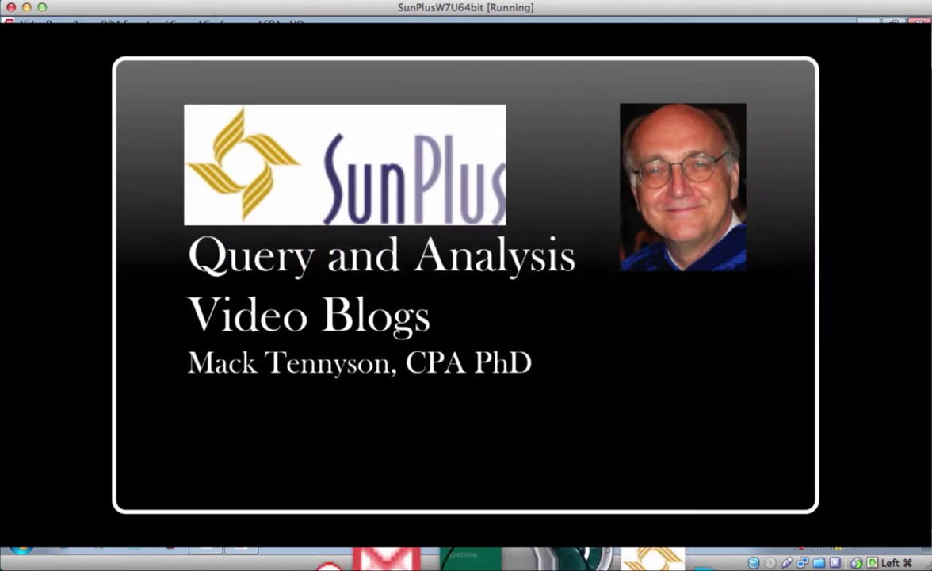
{"action": "left_click", "coordinate": [410, 4]}
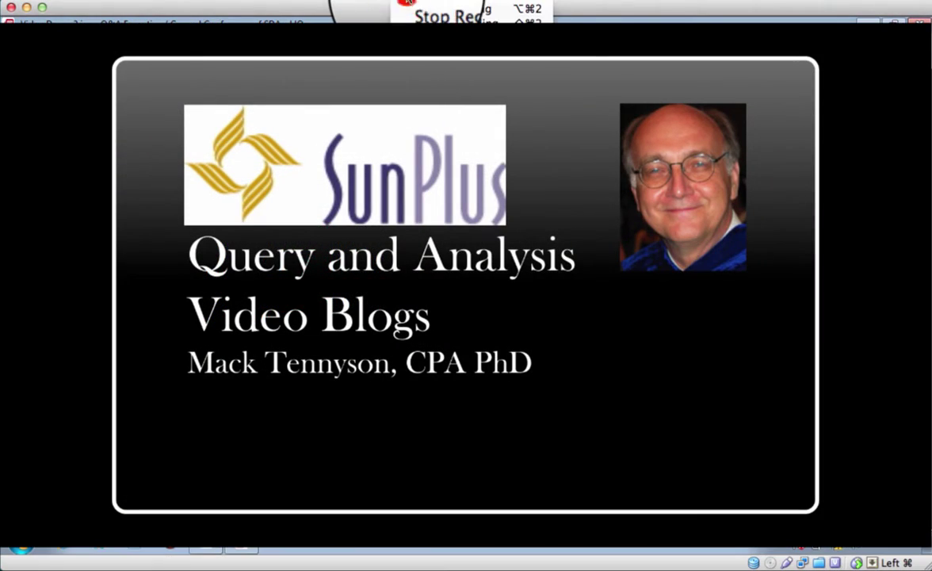
{"action": "left_click", "coordinate": [440, 14]}
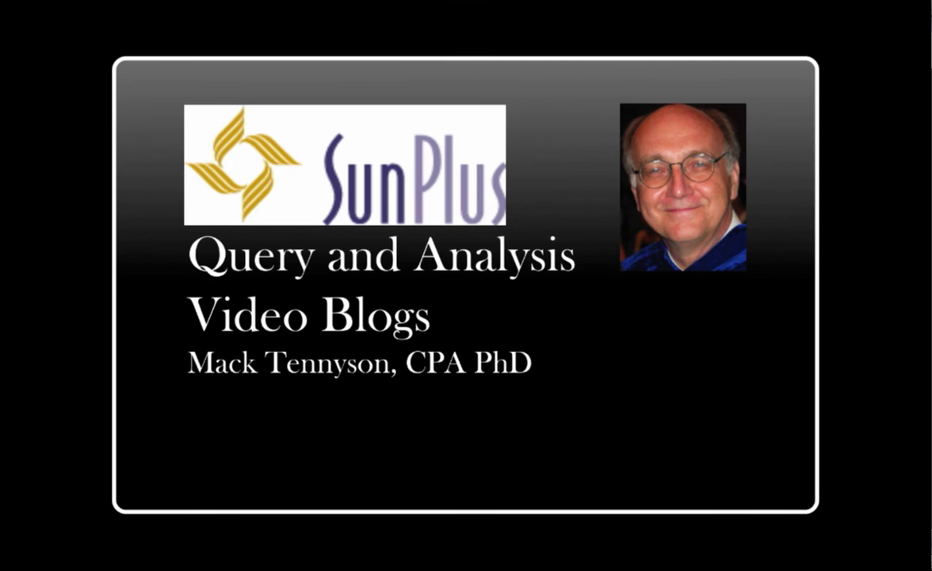